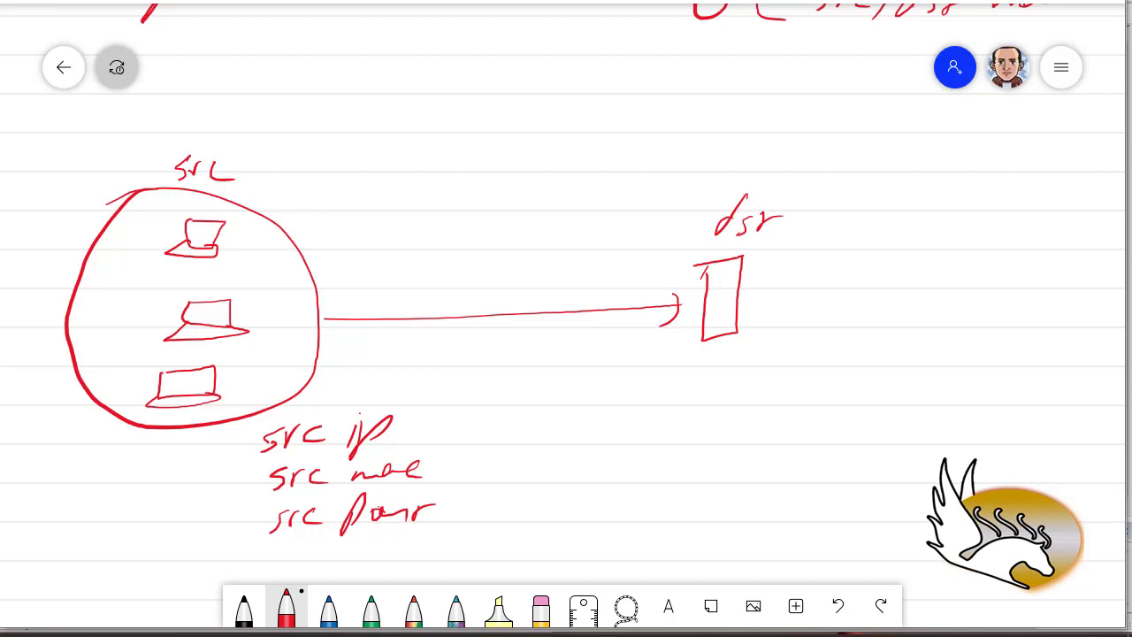
Sketch a small rectangle labelled "dst" and a large circle opposite it on blank space below the source diagram
{"action": "scroll", "coordinate": [475, 416], "scroll_direction": "down", "scroll_amount": 5}
{"action": "scroll", "coordinate": [510, 345], "scroll_direction": "up", "scroll_amount": 1}
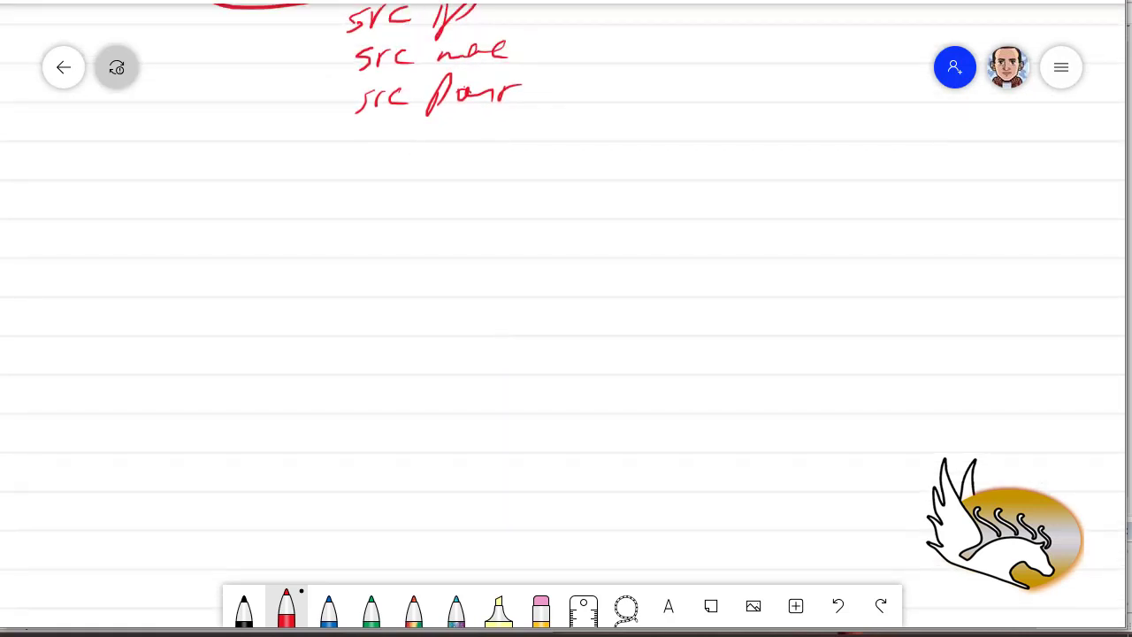
{"action": "mouse_move", "coordinate": [163, 290]}
{"action": "left_mouse_down"}
{"action": "mouse_move", "coordinate": [205, 288]}
{"action": "mouse_move", "coordinate": [175, 339]}
{"action": "mouse_move", "coordinate": [163, 292]}
{"action": "left_mouse_up"}
{"action": "mouse_move", "coordinate": [914, 425]}
{"action": "left_mouse_down"}
{"action": "mouse_move", "coordinate": [850, 393]}
{"action": "mouse_move", "coordinate": [897, 423]}
{"action": "left_mouse_up"}
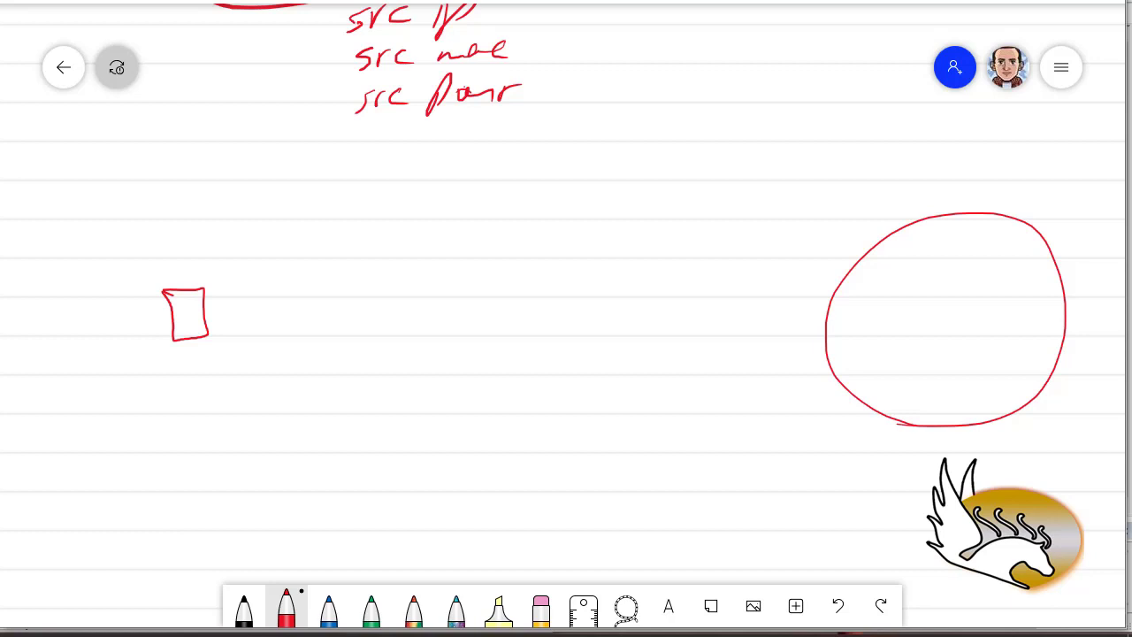
{"action": "mouse_move", "coordinate": [186, 407]}
{"action": "left_mouse_down"}
{"action": "mouse_move", "coordinate": [219, 357]}
{"action": "mouse_move", "coordinate": [235, 387]}
{"action": "left_mouse_up"}
Draw five small boxes inside the large circle to represent several devices
{"action": "mouse_move", "coordinate": [896, 255]}
{"action": "left_mouse_down"}
{"action": "mouse_move", "coordinate": [898, 276]}
{"action": "mouse_move", "coordinate": [897, 253]}
{"action": "left_mouse_up"}
{"action": "left_click_drag", "start_coordinate": [978, 269], "coordinate": [974, 261]}
{"action": "left_click_drag", "start_coordinate": [969, 349], "coordinate": [999, 341]}
{"action": "left_click_drag", "start_coordinate": [989, 345], "coordinate": [988, 366]}
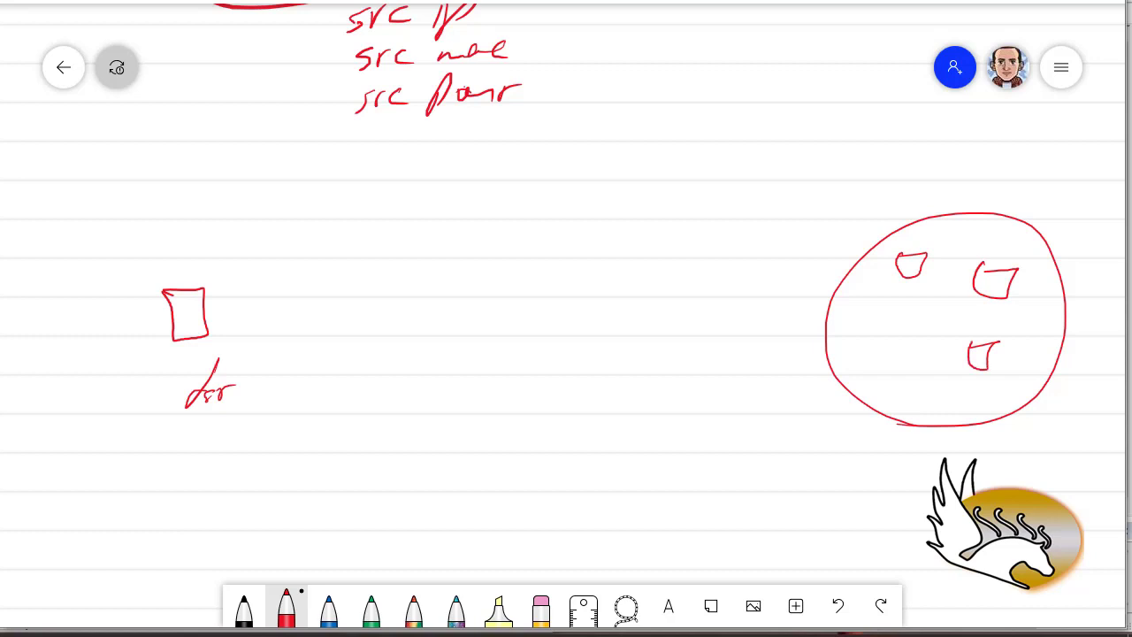
{"action": "mouse_move", "coordinate": [908, 343]}
{"action": "left_mouse_down"}
{"action": "mouse_move", "coordinate": [907, 372]}
{"action": "mouse_move", "coordinate": [905, 360]}
{"action": "left_mouse_up"}
{"action": "left_click_drag", "start_coordinate": [854, 313], "coordinate": [881, 345]}
{"action": "left_click_drag", "start_coordinate": [852, 316], "coordinate": [879, 343]}
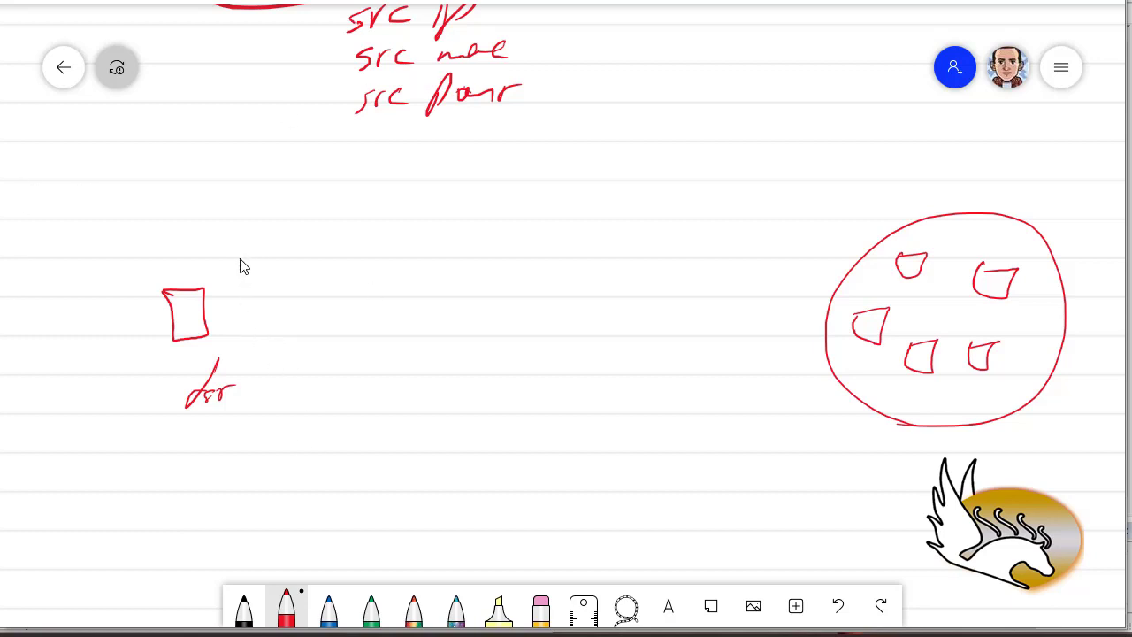
Draw a tall curly brace on blank space below the sketch and handwrite "channel group" beside it
{"action": "scroll", "coordinate": [235, 438], "scroll_direction": "down", "scroll_amount": 1}
{"action": "scroll", "coordinate": [234, 438], "scroll_direction": "down", "scroll_amount": 10}
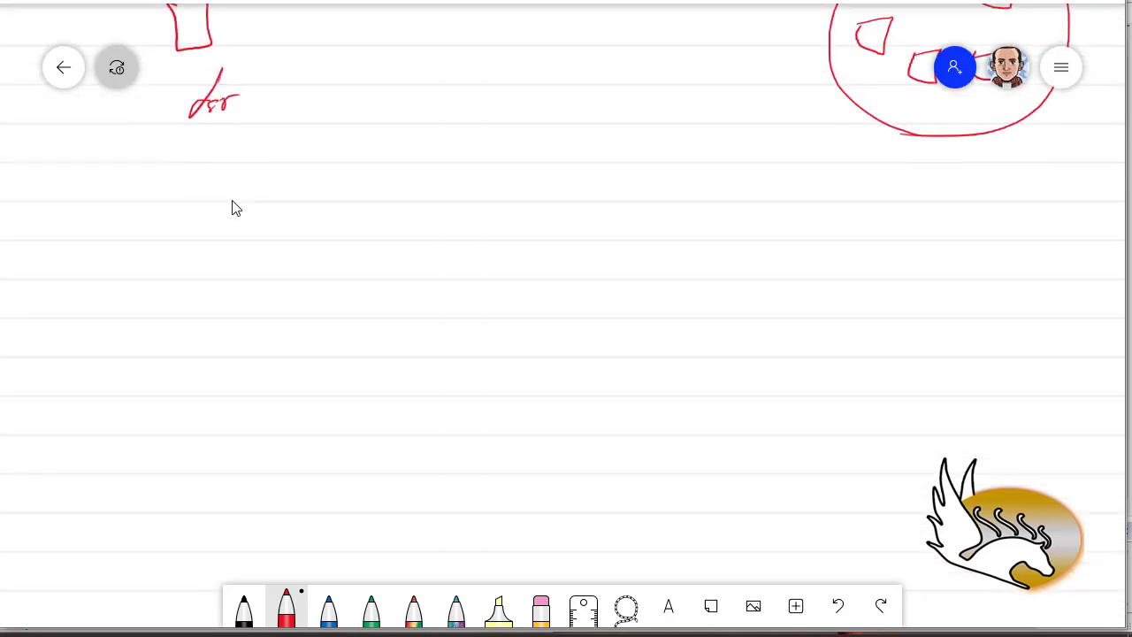
{"action": "scroll", "coordinate": [420, 413], "scroll_direction": "up", "scroll_amount": 1}
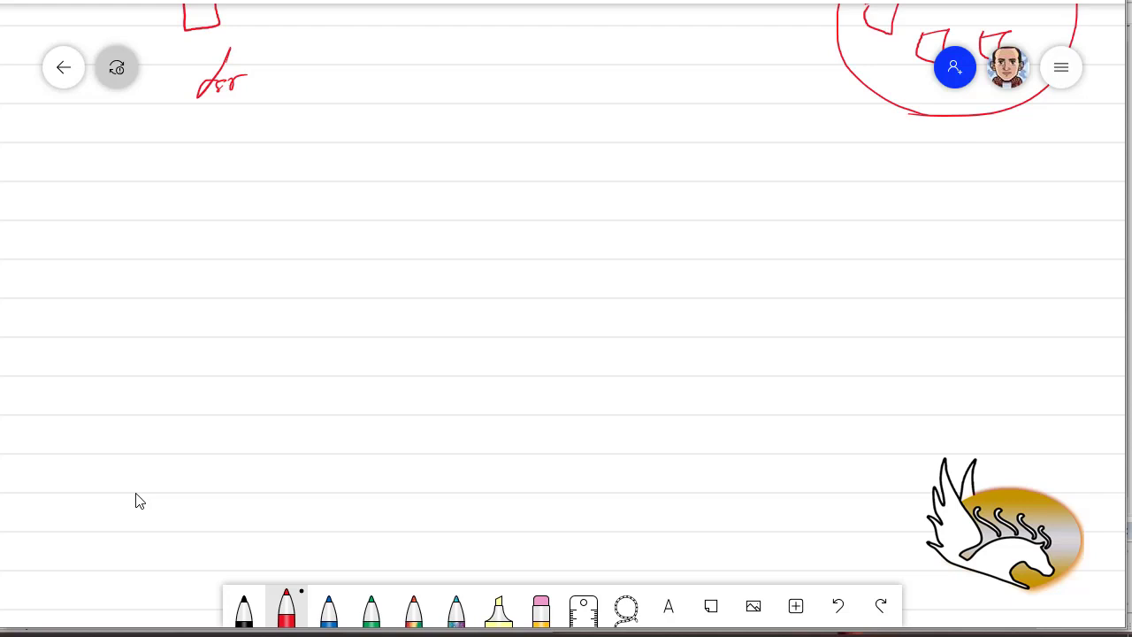
{"action": "mouse_move", "coordinate": [199, 215]}
{"action": "left_mouse_down"}
{"action": "mouse_move", "coordinate": [185, 258]}
{"action": "mouse_move", "coordinate": [195, 357]}
{"action": "left_mouse_up"}
{"action": "mouse_move", "coordinate": [32, 257]}
{"action": "left_mouse_down"}
{"action": "mouse_move", "coordinate": [50, 254]}
{"action": "mouse_move", "coordinate": [68, 223]}
{"action": "mouse_move", "coordinate": [88, 256]}
{"action": "mouse_move", "coordinate": [125, 249]}
{"action": "mouse_move", "coordinate": [139, 265]}
{"action": "left_mouse_up"}
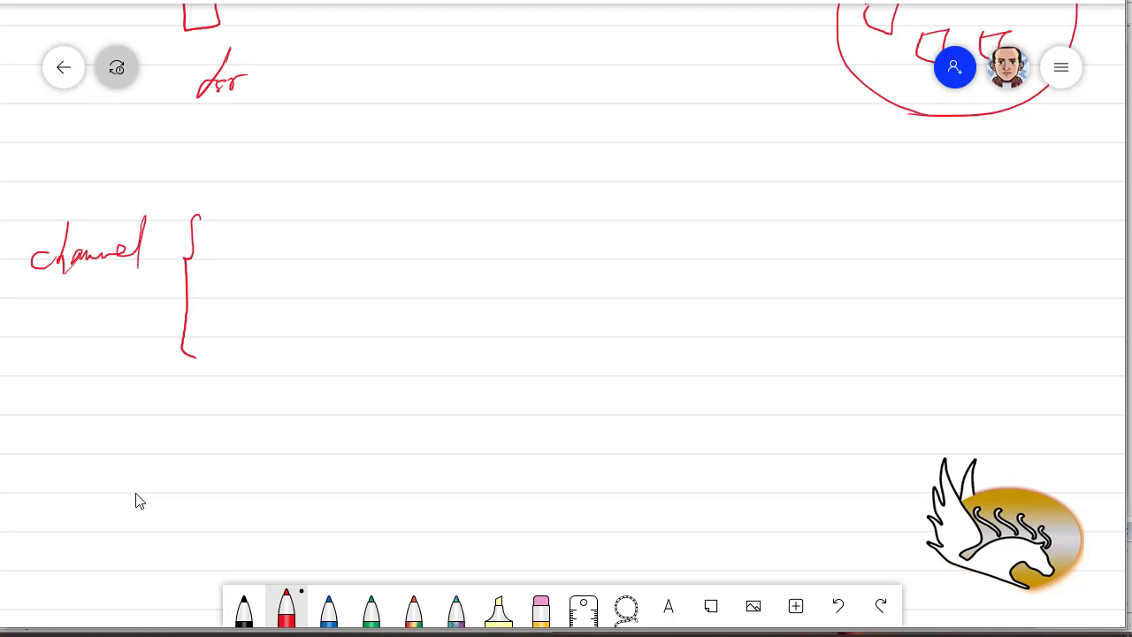
{"action": "mouse_move", "coordinate": [56, 291]}
{"action": "left_mouse_down"}
{"action": "mouse_move", "coordinate": [143, 295]}
{"action": "mouse_move", "coordinate": [164, 282]}
{"action": "left_mouse_up"}
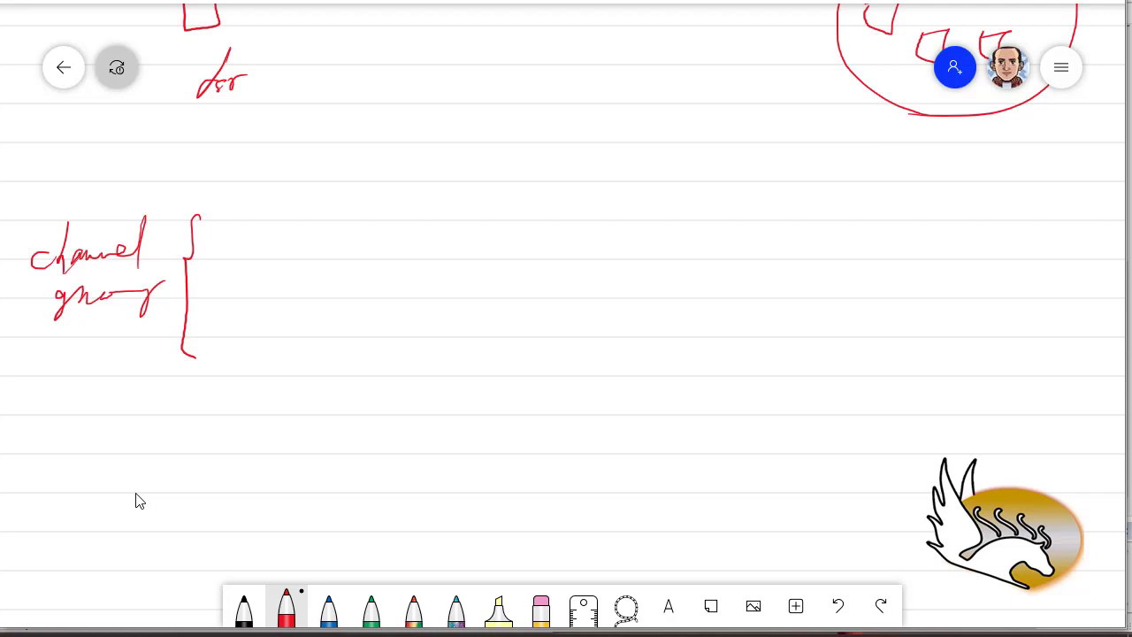
Handwrite the channel group options "on", "pagp" and "lacp" inside the brace
{"action": "left_click_drag", "start_coordinate": [232, 216], "coordinate": [241, 228]}
{"action": "mouse_move", "coordinate": [257, 231]}
{"action": "left_mouse_down"}
{"action": "mouse_move", "coordinate": [276, 209]}
{"action": "mouse_move", "coordinate": [279, 233]}
{"action": "left_mouse_up"}
{"action": "mouse_move", "coordinate": [232, 271]}
{"action": "left_mouse_down"}
{"action": "mouse_move", "coordinate": [218, 301]}
{"action": "mouse_move", "coordinate": [253, 265]}
{"action": "mouse_move", "coordinate": [256, 325]}
{"action": "mouse_move", "coordinate": [297, 288]}
{"action": "left_mouse_up"}
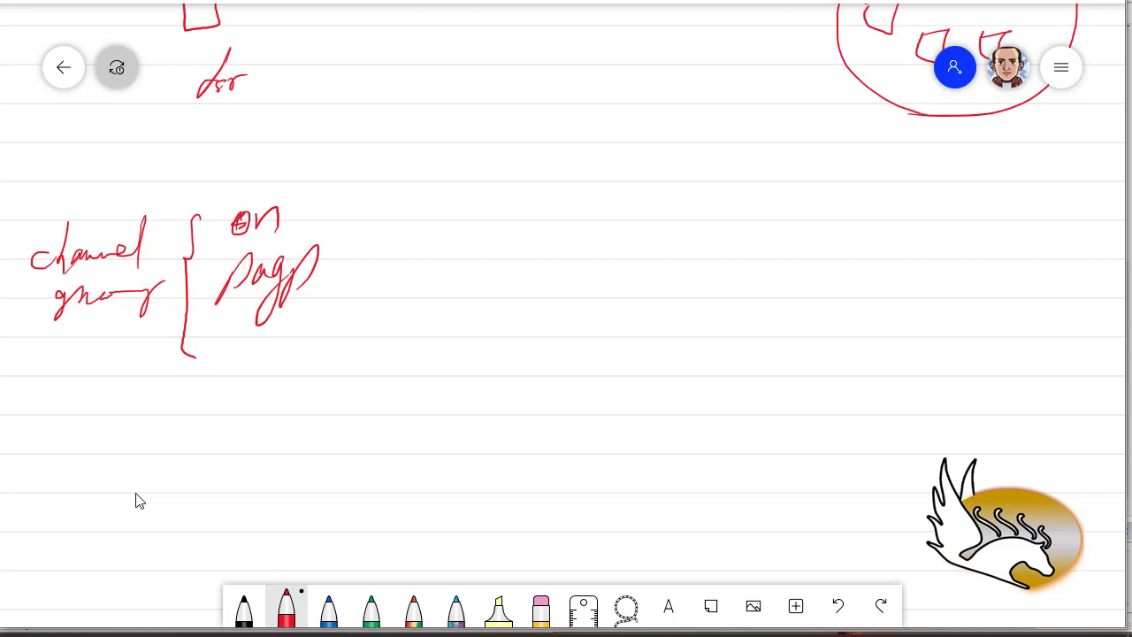
{"action": "mouse_move", "coordinate": [231, 314]}
{"action": "left_mouse_down"}
{"action": "mouse_move", "coordinate": [218, 360]}
{"action": "mouse_move", "coordinate": [258, 355]}
{"action": "mouse_move", "coordinate": [269, 376]}
{"action": "left_mouse_up"}
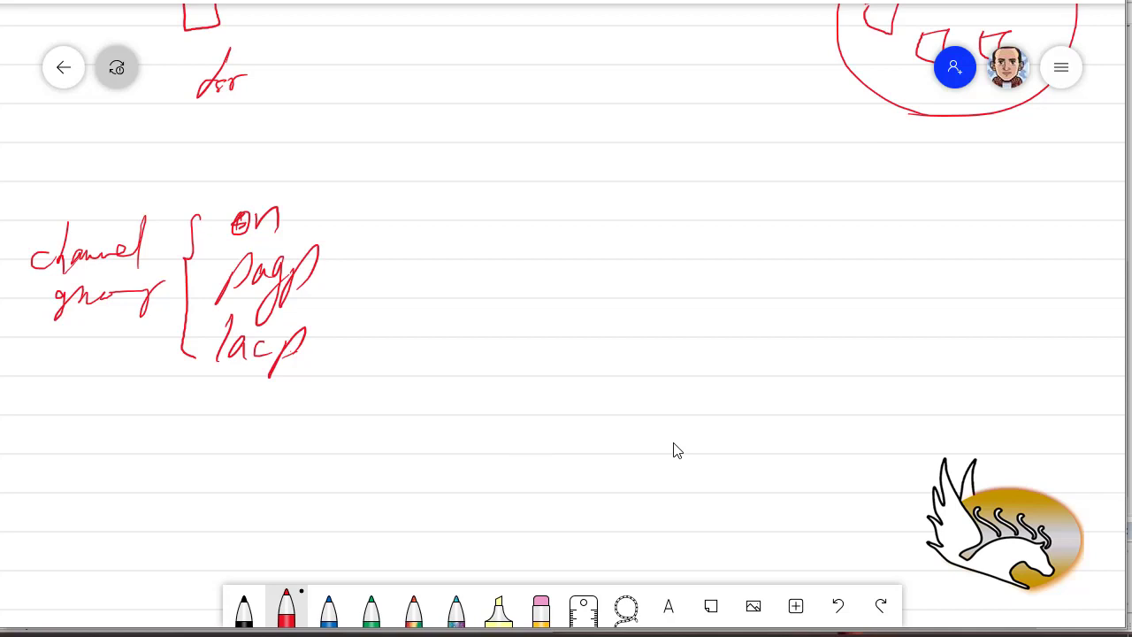
{"action": "mouse_move", "coordinate": [334, 254]}
{"action": "left_mouse_down"}
{"action": "mouse_move", "coordinate": [340, 292]}
{"action": "mouse_move", "coordinate": [306, 363]}
{"action": "left_mouse_up"}
Switch past the network topology to the SW1 console in SecureCRT and enter privileged EXEC mode with "en"
{"action": "key", "text": "alt+Tab"}
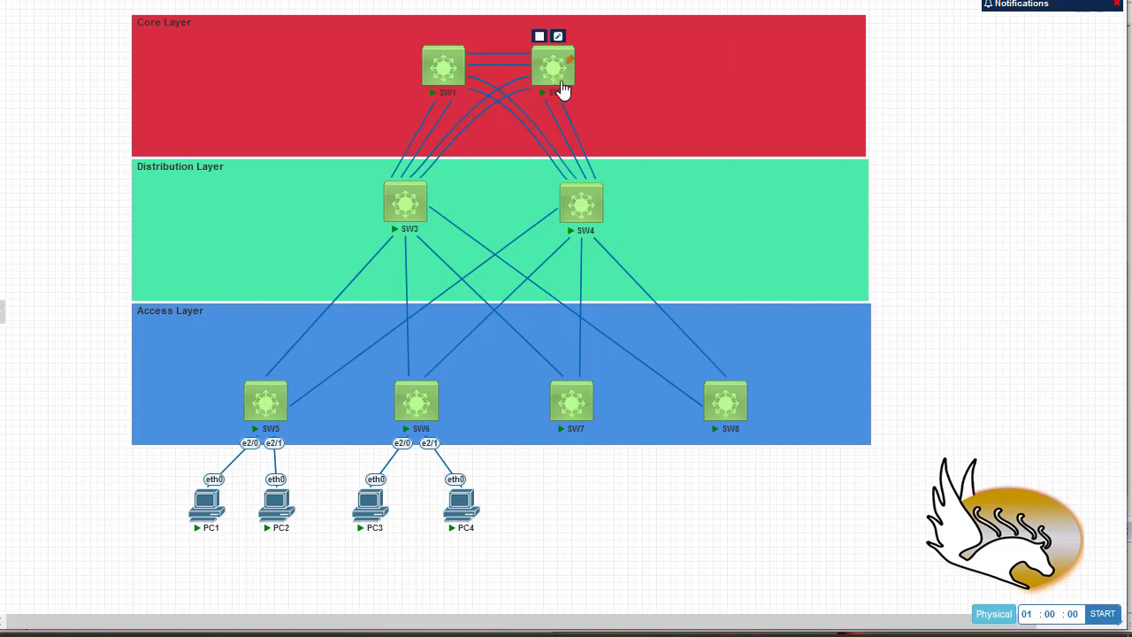
{"action": "mouse_move", "coordinate": [572, 91]}
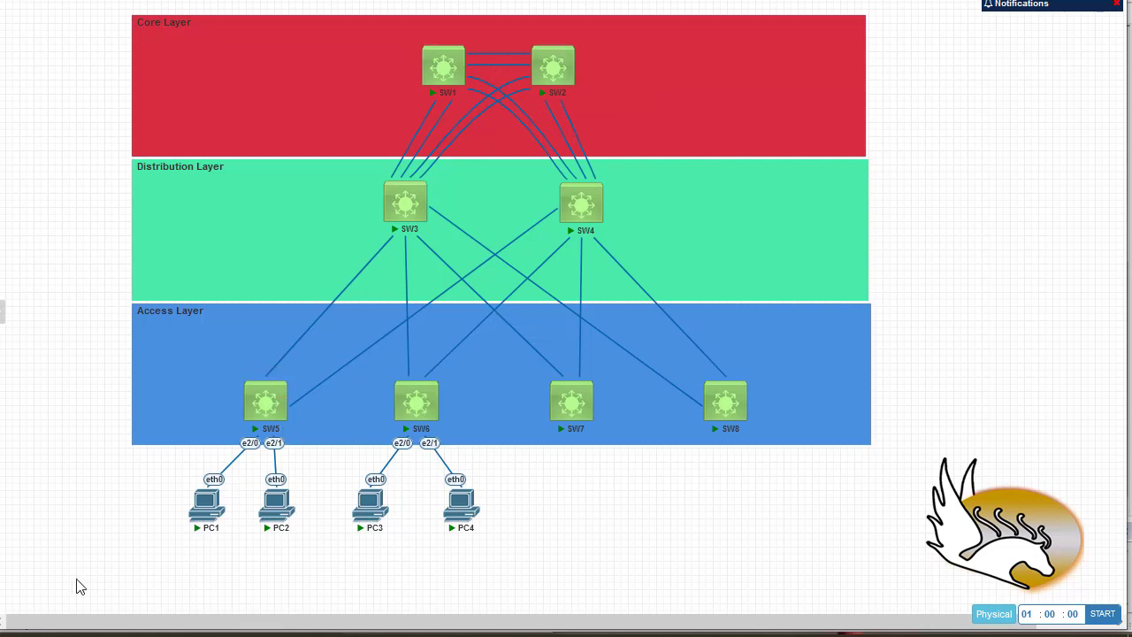
{"action": "key", "text": "alt+Tab"}
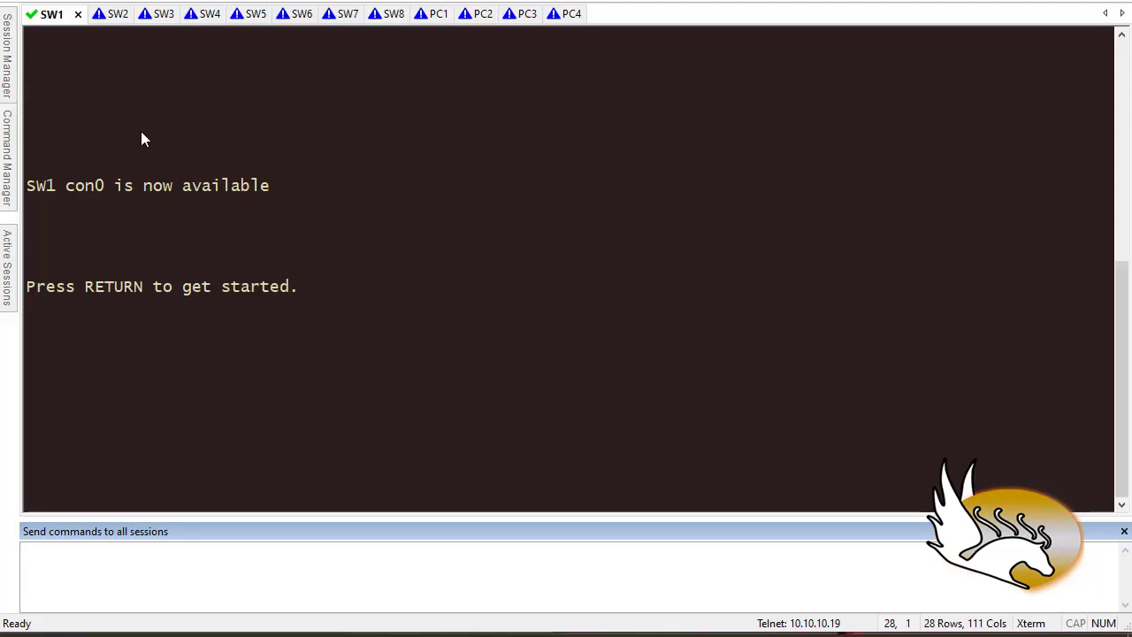
{"action": "left_click", "coordinate": [170, 221]}
{"action": "key", "text": "Return"}
{"action": "key", "text": "Return"}
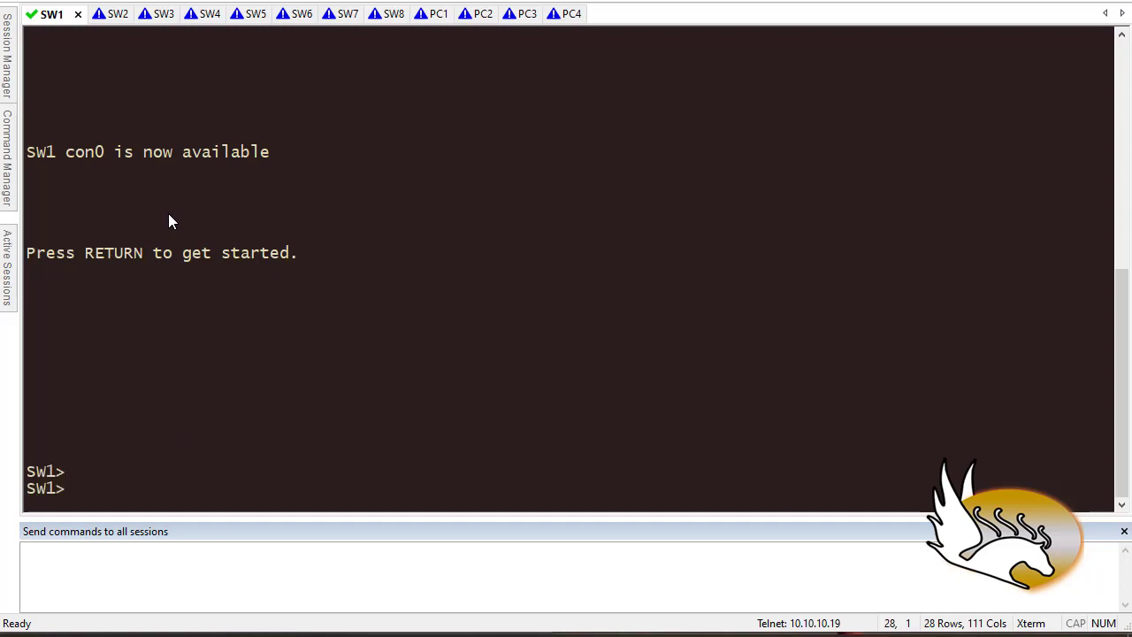
{"action": "type", "text": "en"}
{"action": "key", "text": "Return"}
{"action": "key", "text": "Return"}
List SW1's CDP neighbours with "sh cdp nei" and highlight the SW2 entries on Eth 0/0 and Eth 0/1
{"action": "type", "text": "s"}
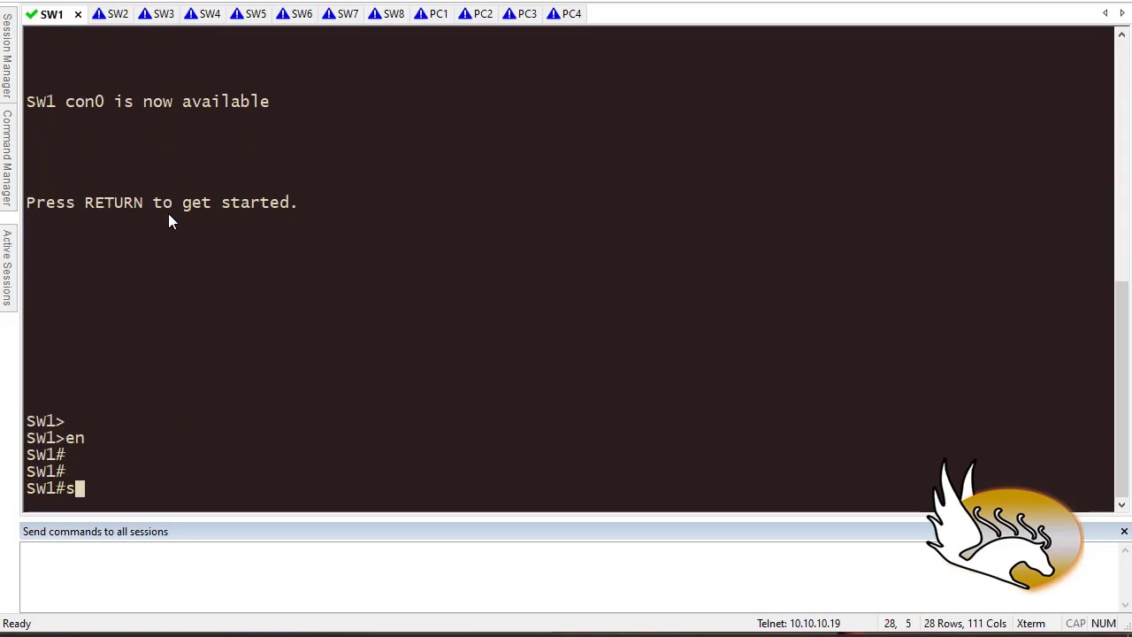
{"action": "type", "text": "h cdp nei"}
{"action": "key", "text": "Return"}
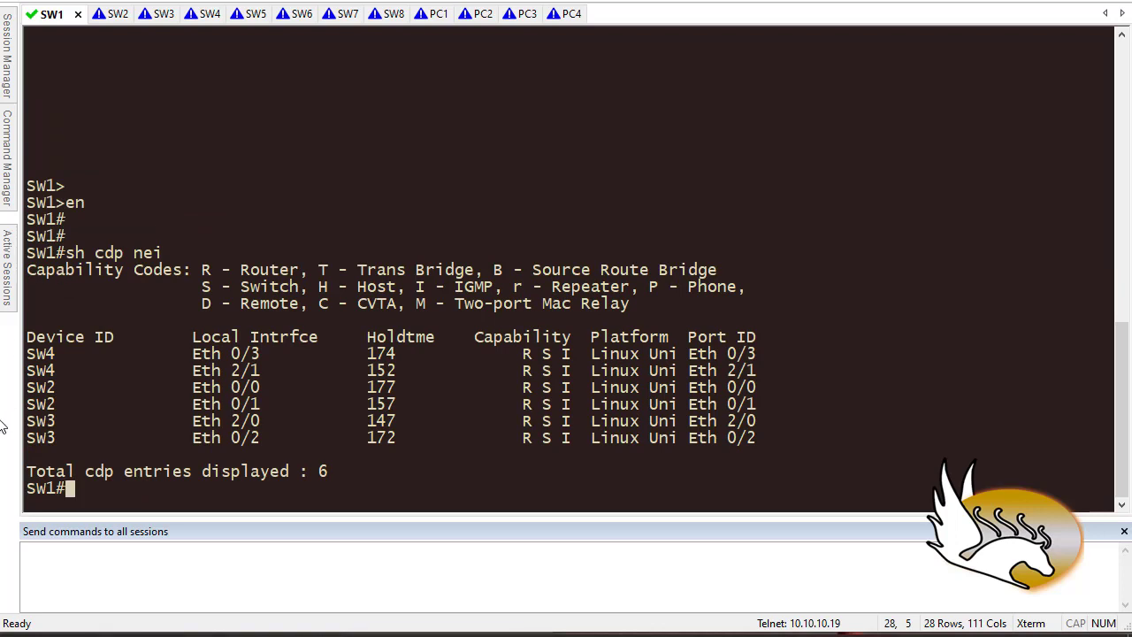
{"action": "left_click_drag", "start_coordinate": [30, 389], "coordinate": [273, 408]}
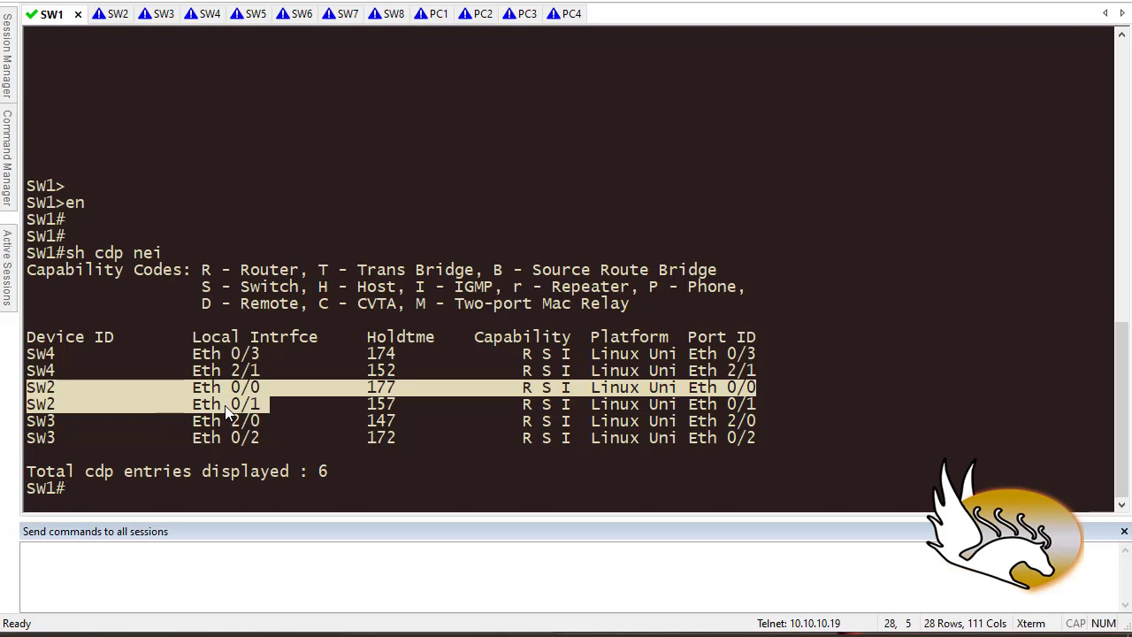
Enter global configuration mode on SW1 and display the running configuration of interfaces e0/0 and e0/1
{"action": "type", "text": "conf t"}
{"action": "key", "text": "Return"}
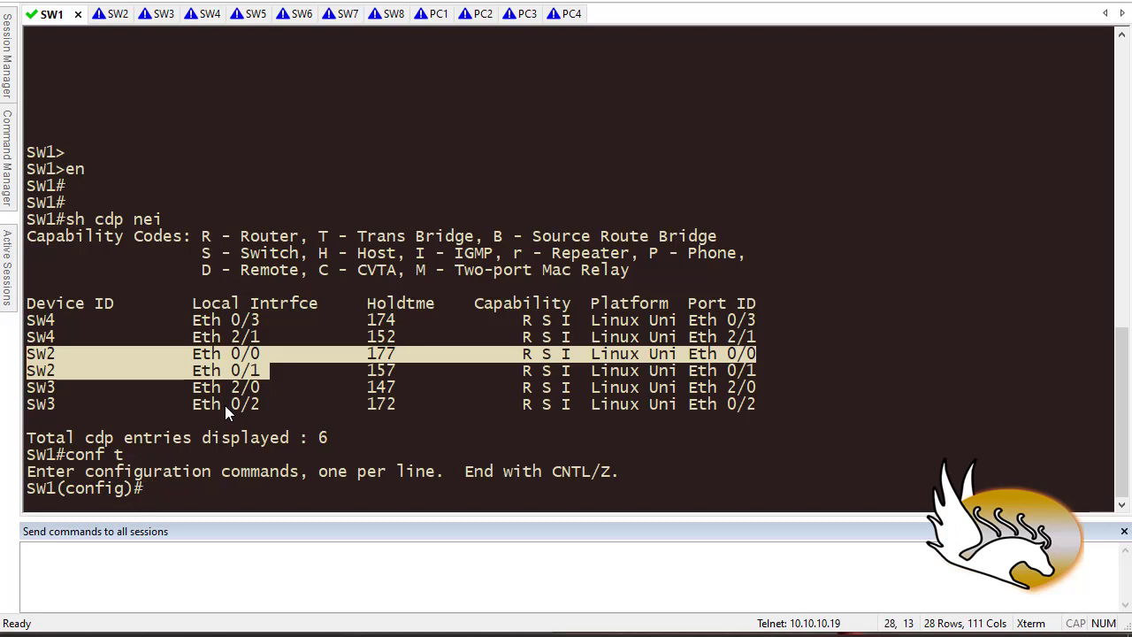
{"action": "type", "text": "do sh run int"}
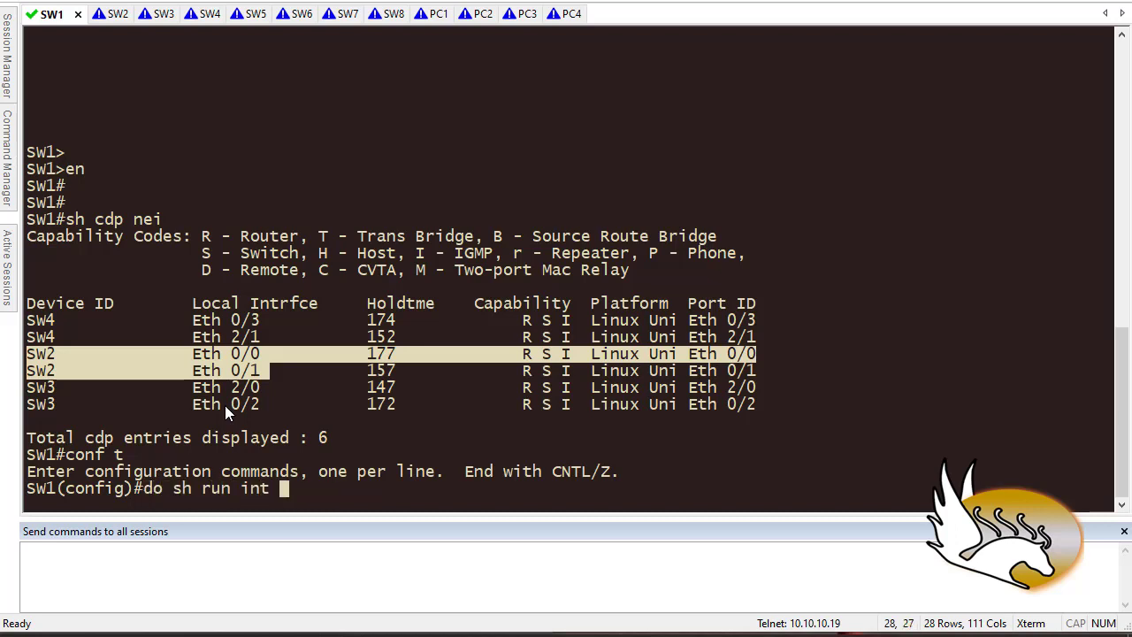
{"action": "type", "text": " e0/0"}
{"action": "key", "text": "Return"}
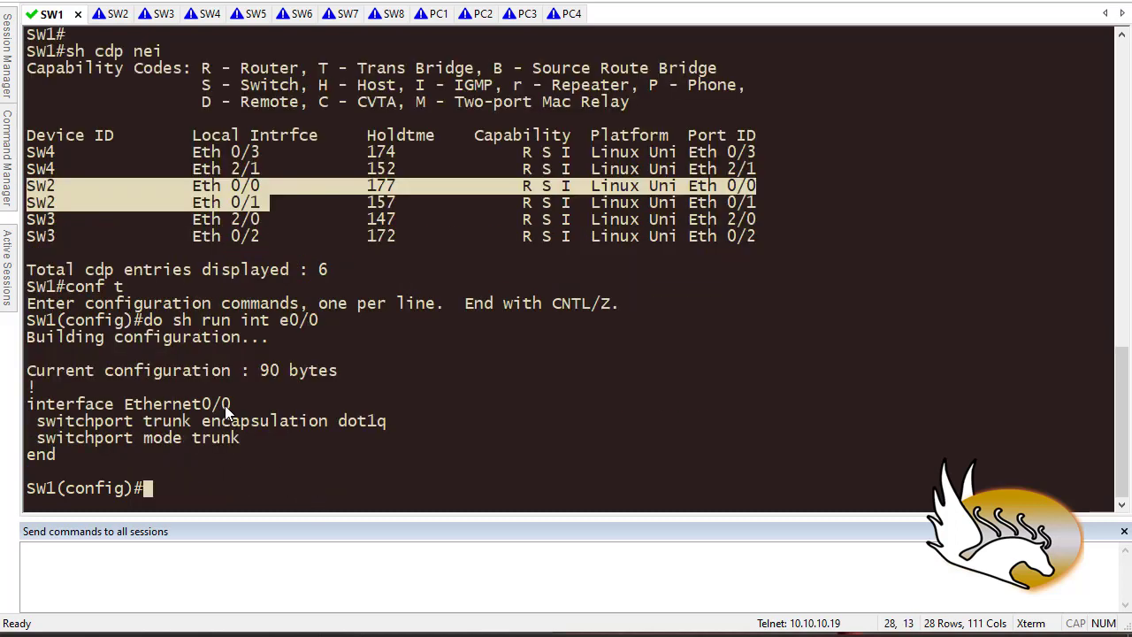
{"action": "key", "text": "Up"}
{"action": "key", "text": "BackSpace"}
{"action": "type", "text": "1"}
{"action": "key", "text": "Return"}
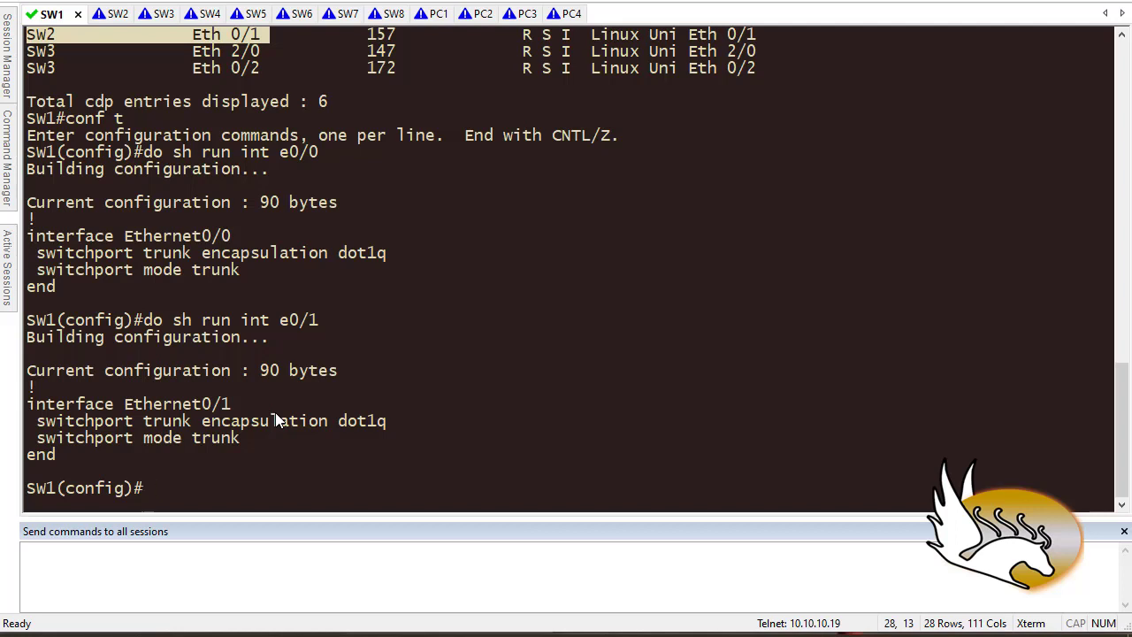
Assign interface range e0/0-1 to channel-group 1 with mode on, consulting the command help for the group and mode options
{"action": "type", "text": "int range "}
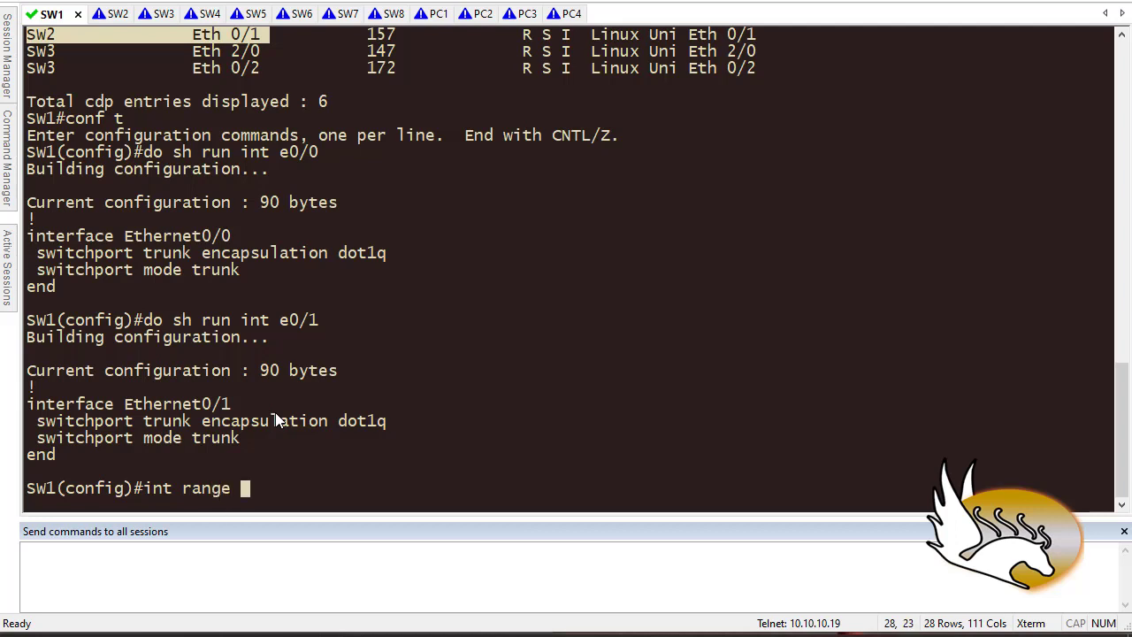
{"action": "type", "text": "e0/0-1"}
{"action": "key", "text": "Return"}
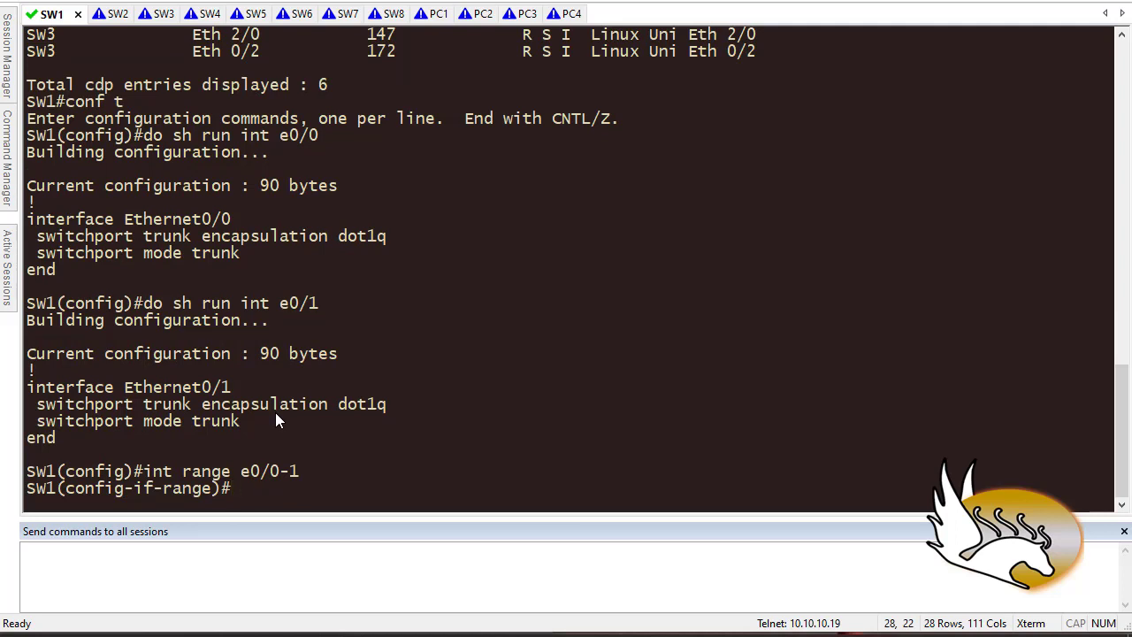
{"action": "type", "text": "chann"}
{"action": "key", "text": "Tab"}
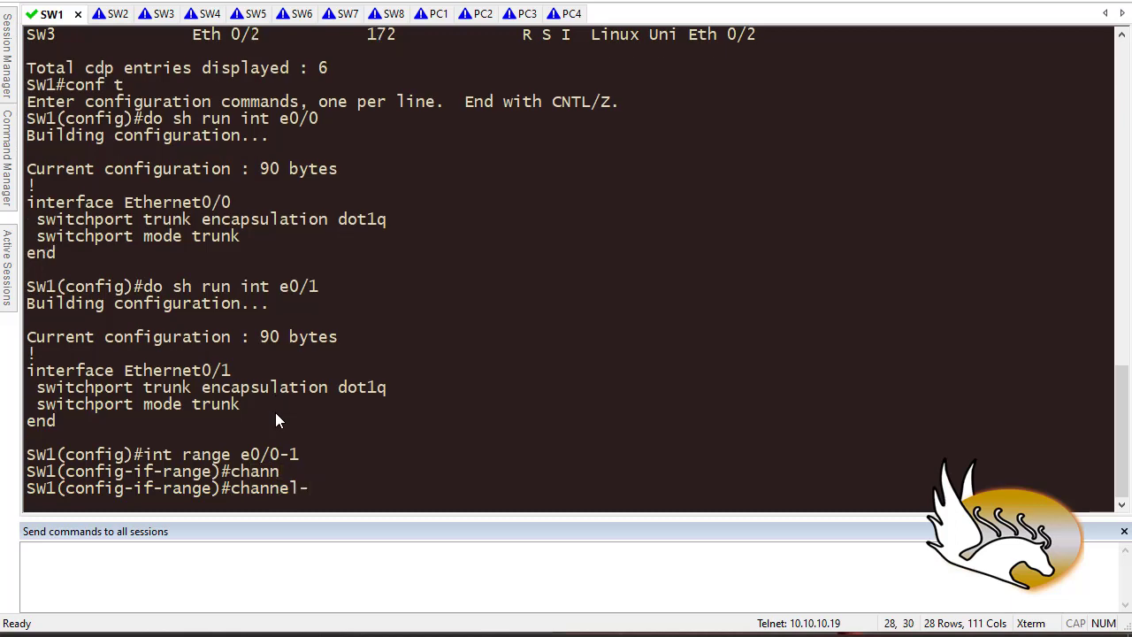
{"action": "type", "text": "gr"}
{"action": "key", "text": "Tab"}
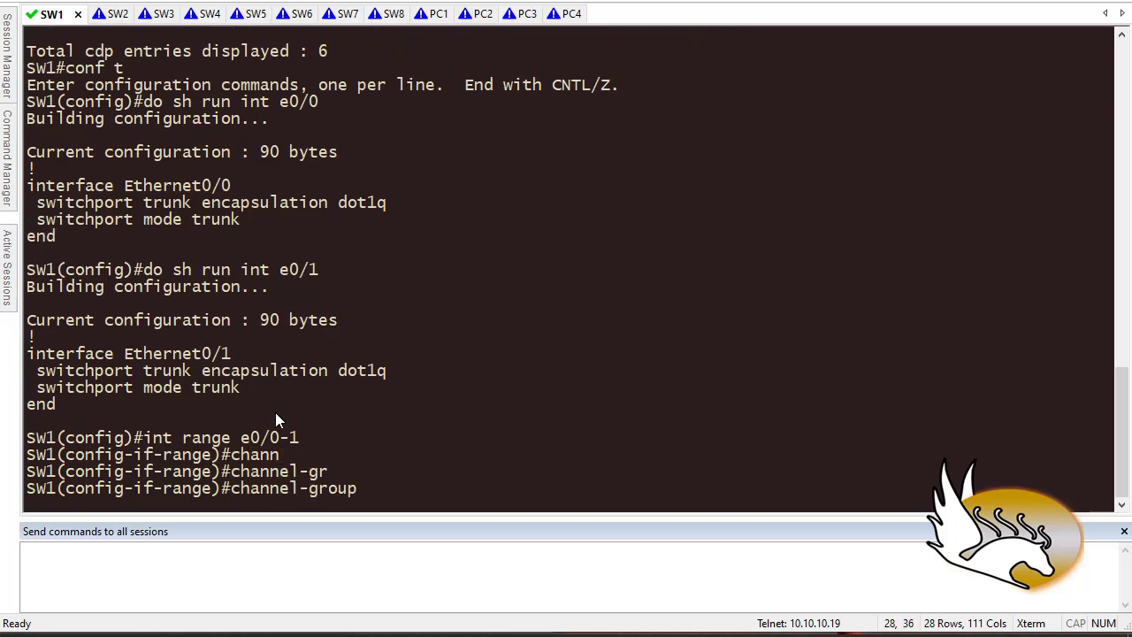
{"action": "type", "text": "?"}
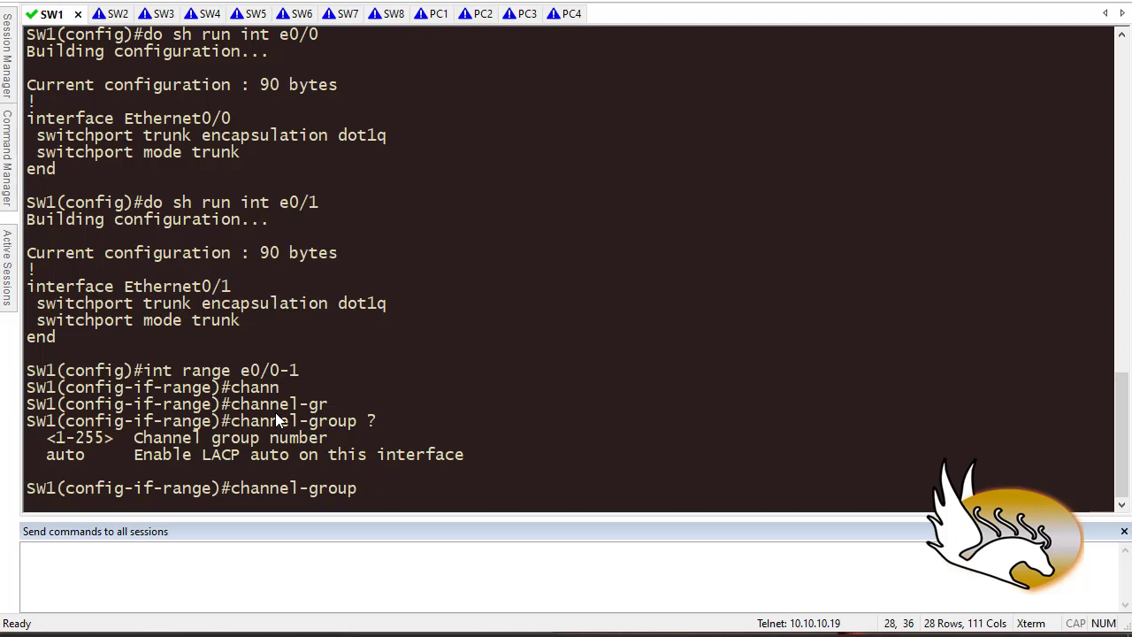
{"action": "type", "text": "1"}
{"action": "type", "text": "?"}
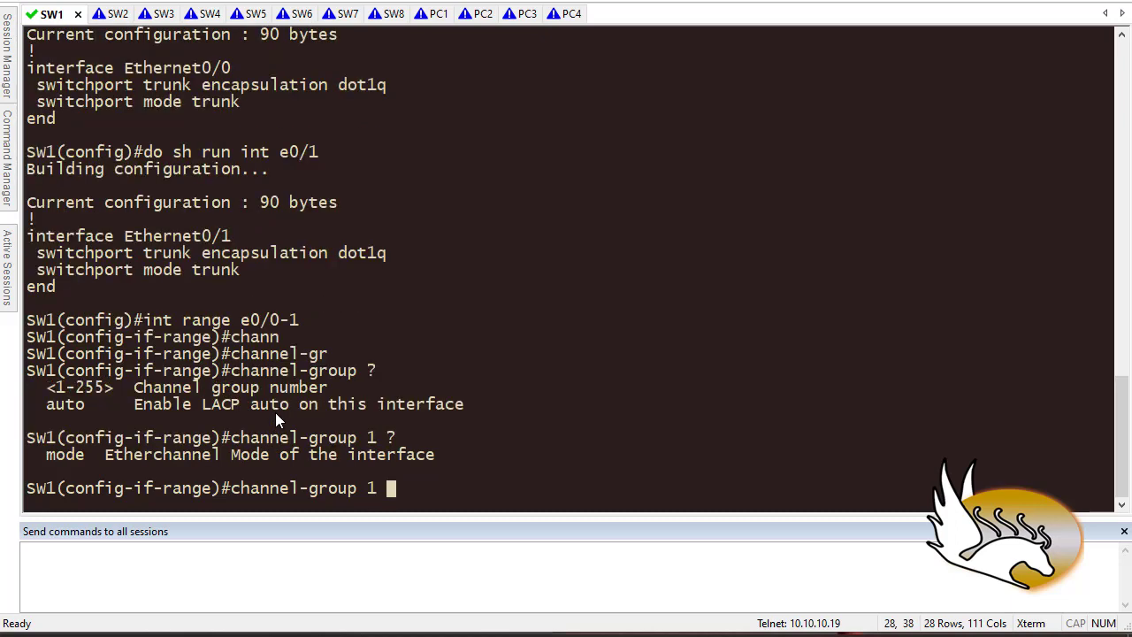
{"action": "type", "text": "mode ?"}
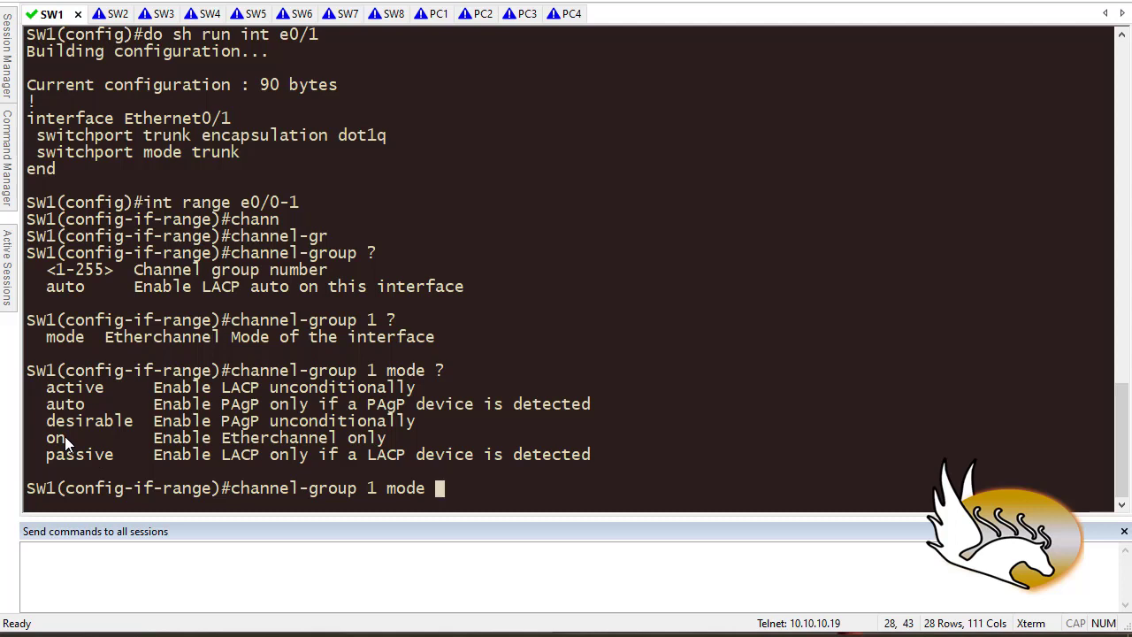
{"action": "type", "text": "on"}
{"action": "key", "text": "Return"}
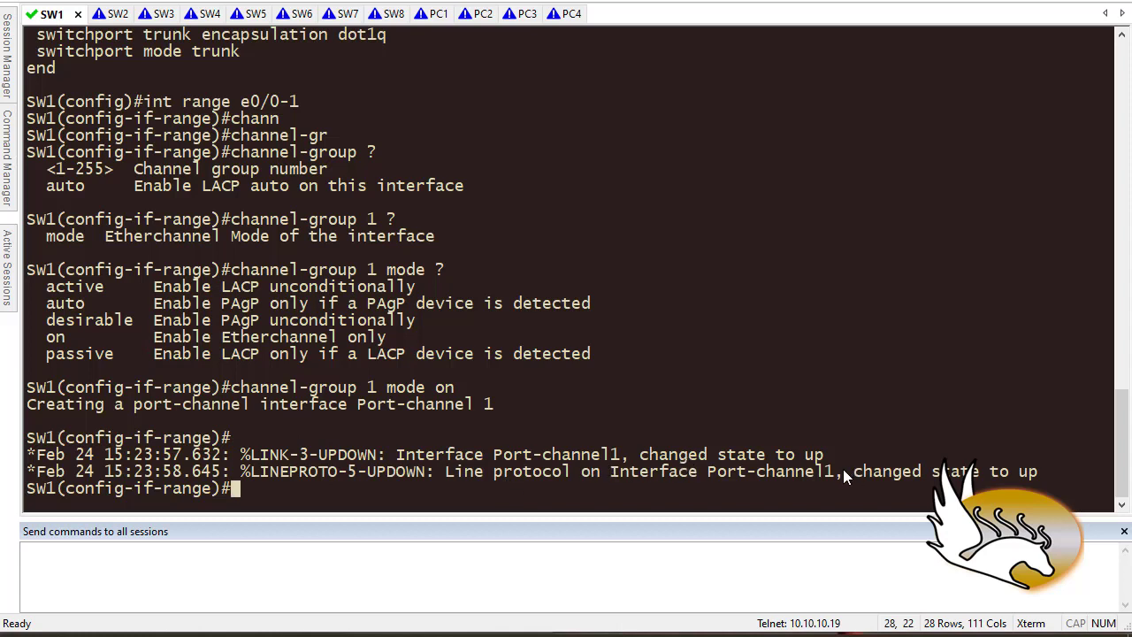
Display the interface summary with "do sh ip int bri" and highlight the Port-channel1 entry
{"action": "key", "text": "Return"}
{"action": "key", "text": "Return"}
{"action": "type", "text": "do sh ip int bri"}
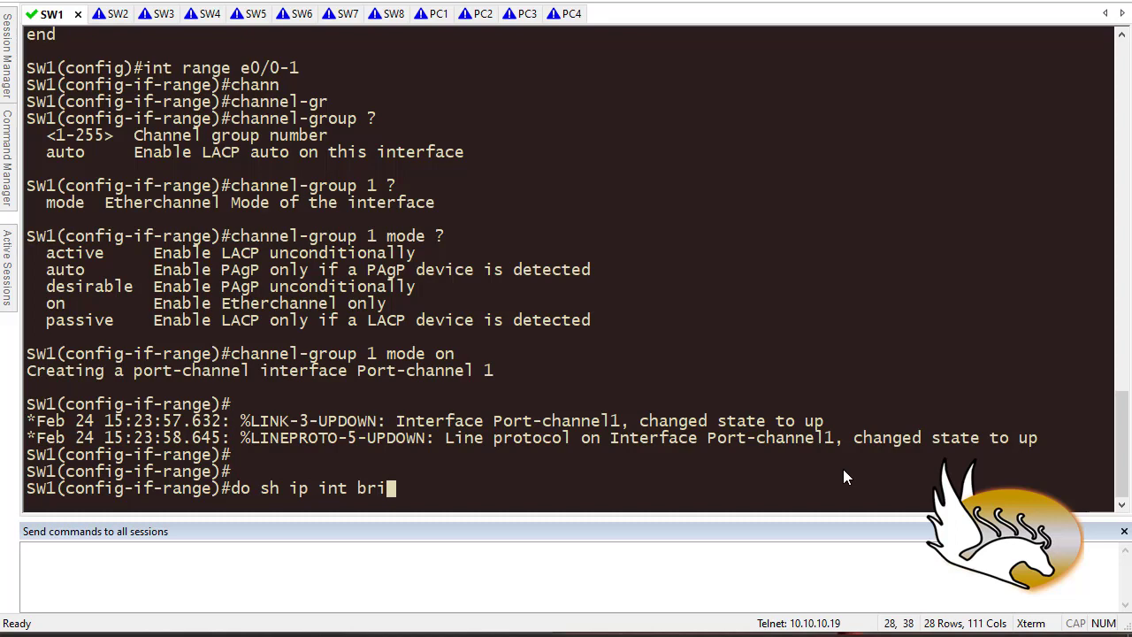
{"action": "key", "text": "Return"}
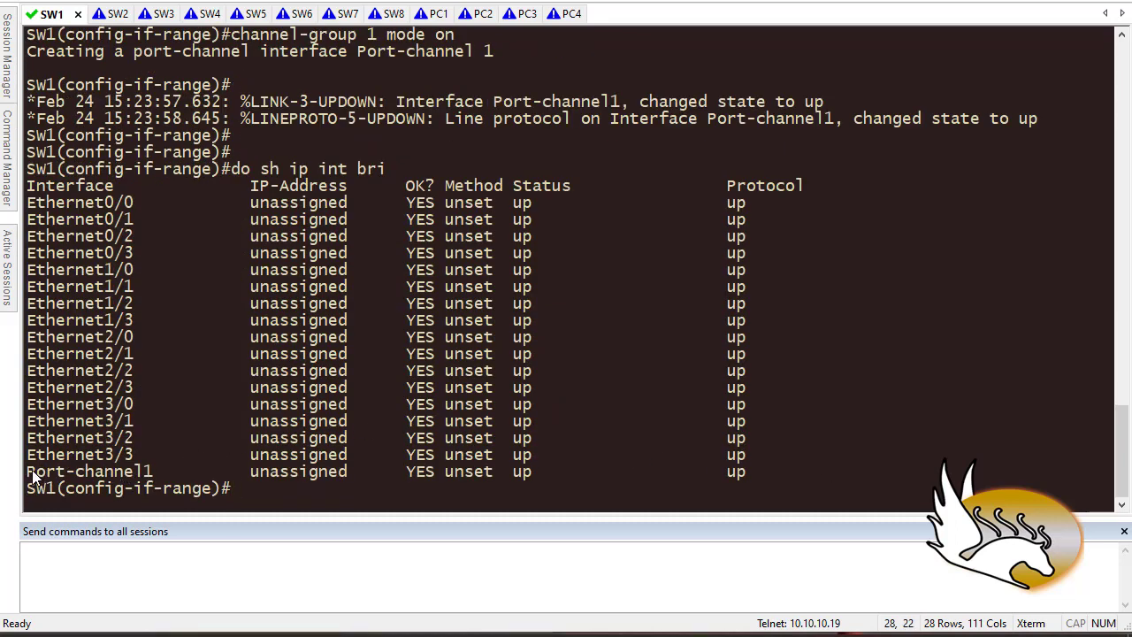
{"action": "left_click_drag", "start_coordinate": [32, 471], "coordinate": [749, 469]}
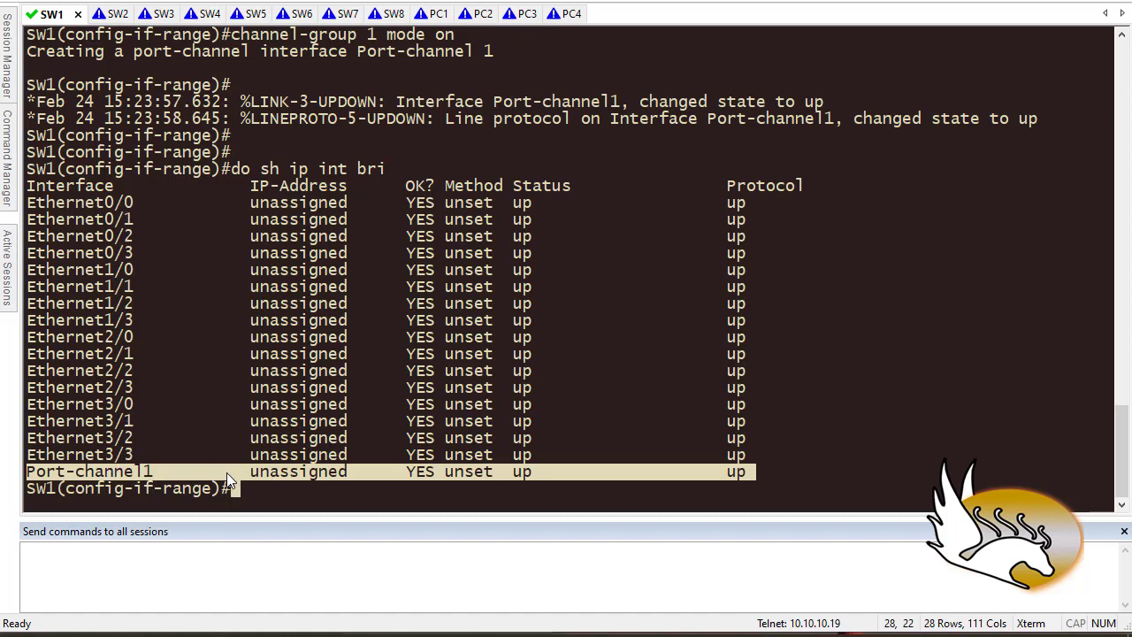
Display all trunk information with "do sh int trunk", highlighting the Po1 entry and paging to the end of the output
{"action": "type", "text": "do sh int trunk"}
{"action": "key", "text": "Return"}
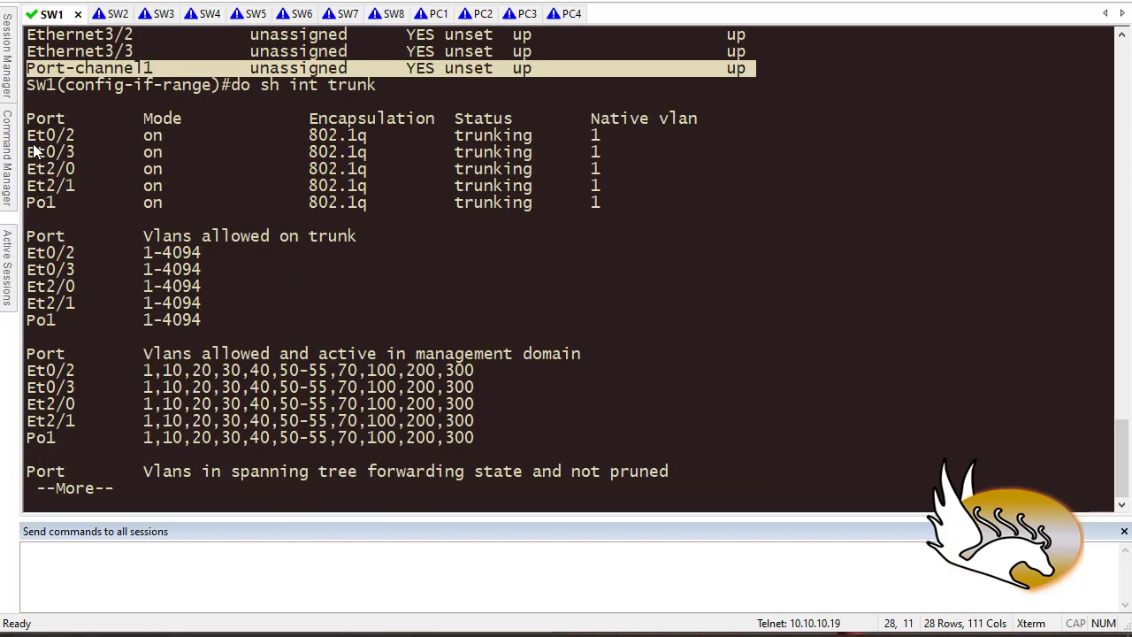
{"action": "left_click_drag", "start_coordinate": [30, 210], "coordinate": [593, 203]}
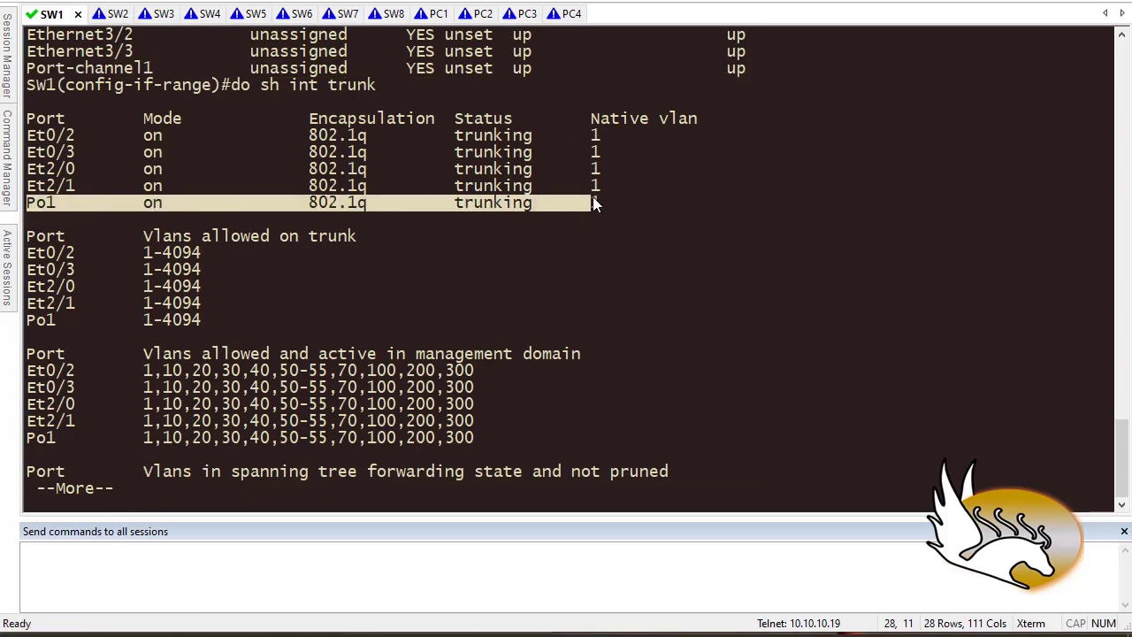
{"action": "key", "text": "space"}
{"action": "key", "text": "Return"}
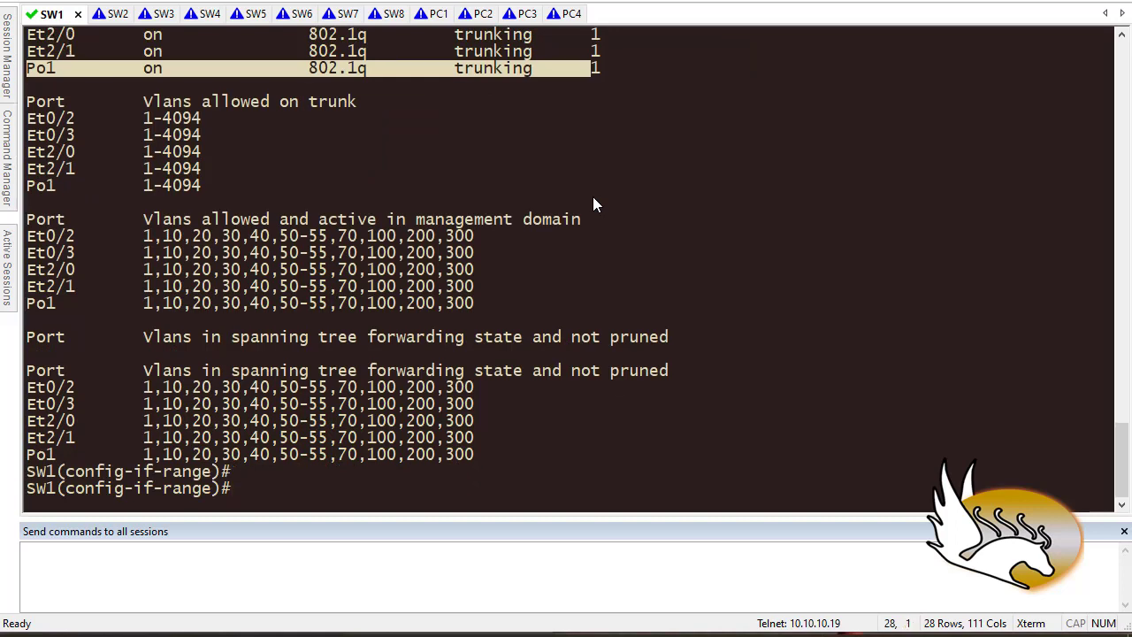
Display SW1's EtherChannel summary with "do sh etherchannel summ" and highlight the member ports, the Po1 status flags and the U flag's legend entry
{"action": "type", "text": "do sh eth"}
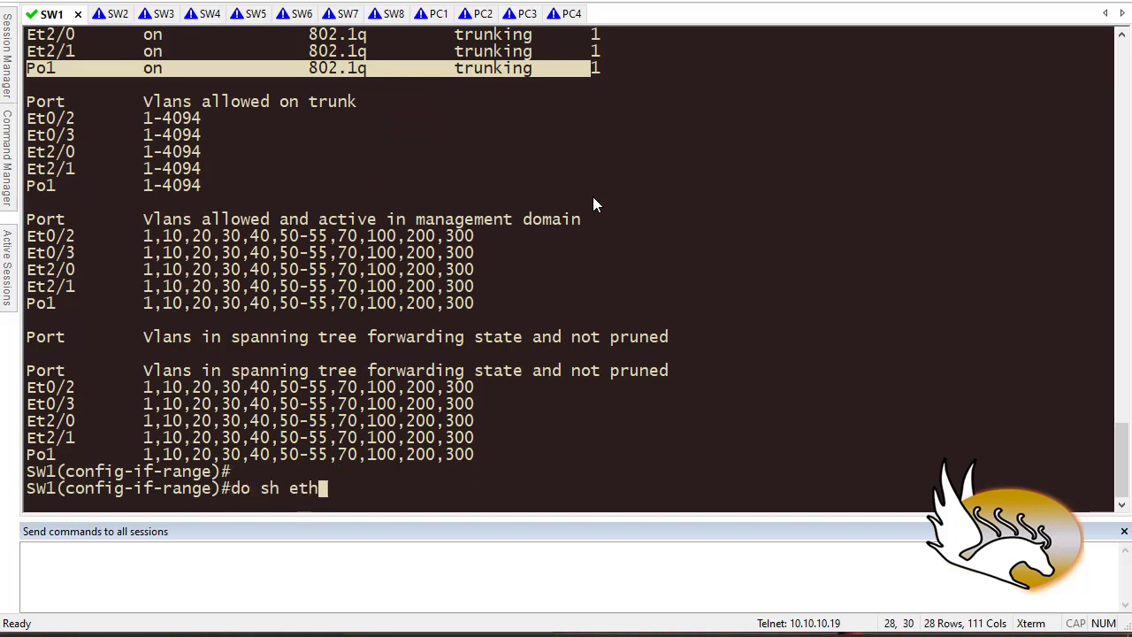
{"action": "type", "text": "erchannel summ"}
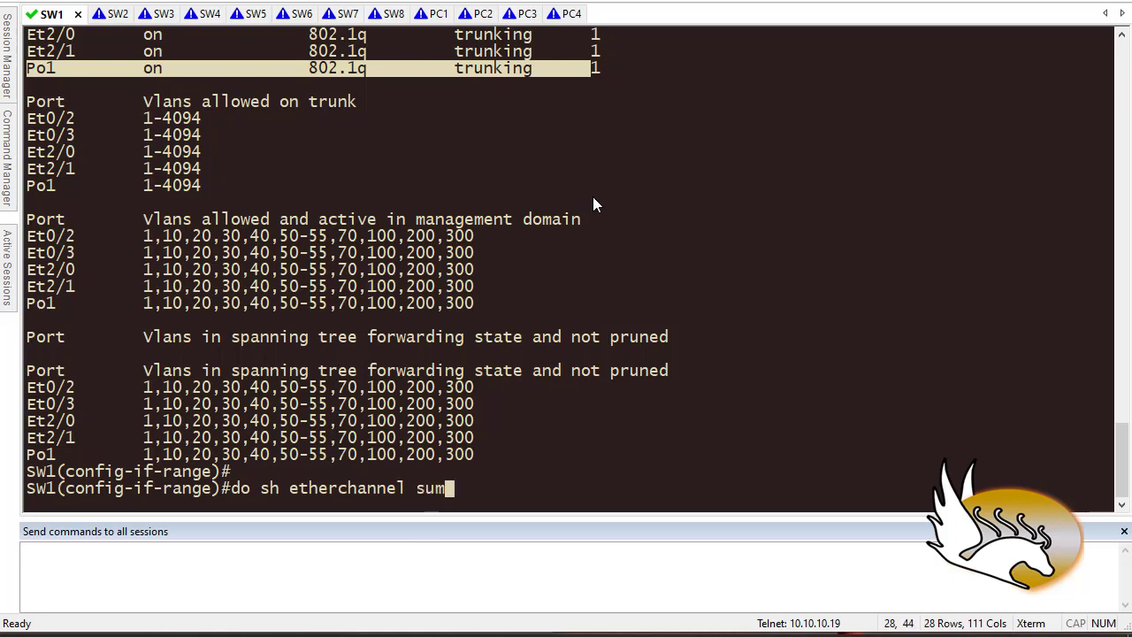
{"action": "key", "text": "Return"}
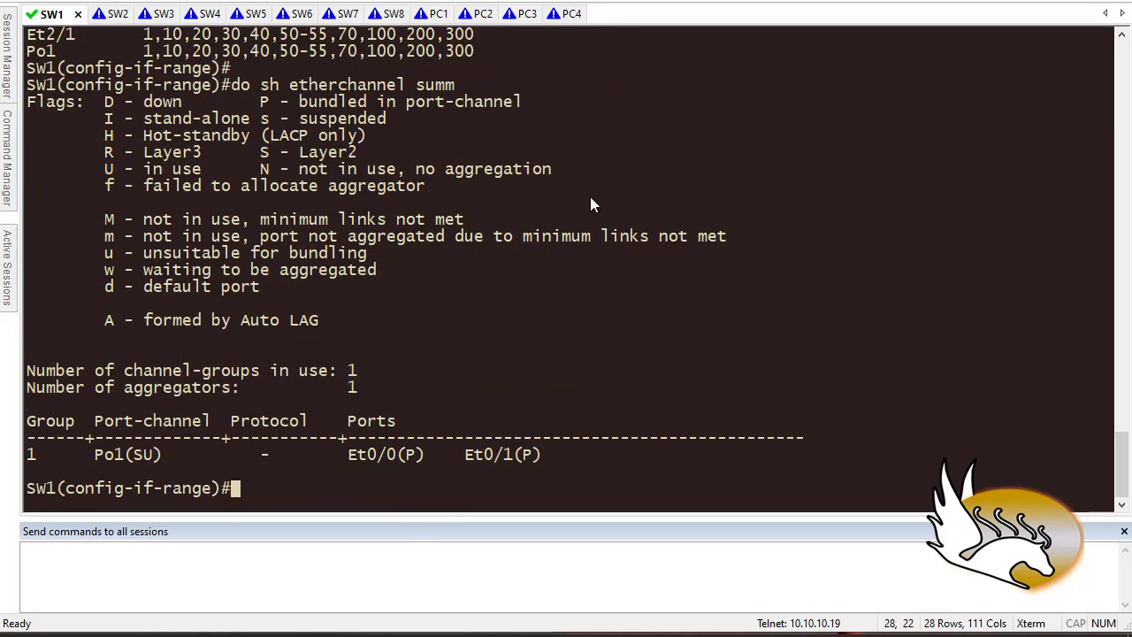
{"action": "left_click_drag", "start_coordinate": [349, 456], "coordinate": [531, 459]}
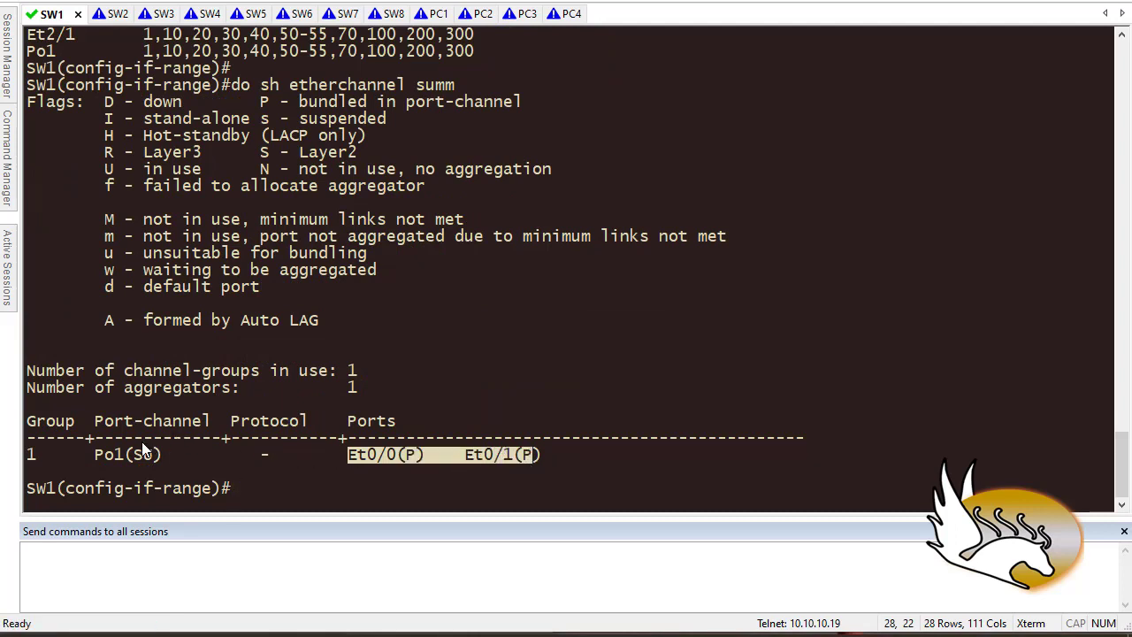
{"action": "left_click_drag", "start_coordinate": [133, 457], "coordinate": [141, 459]}
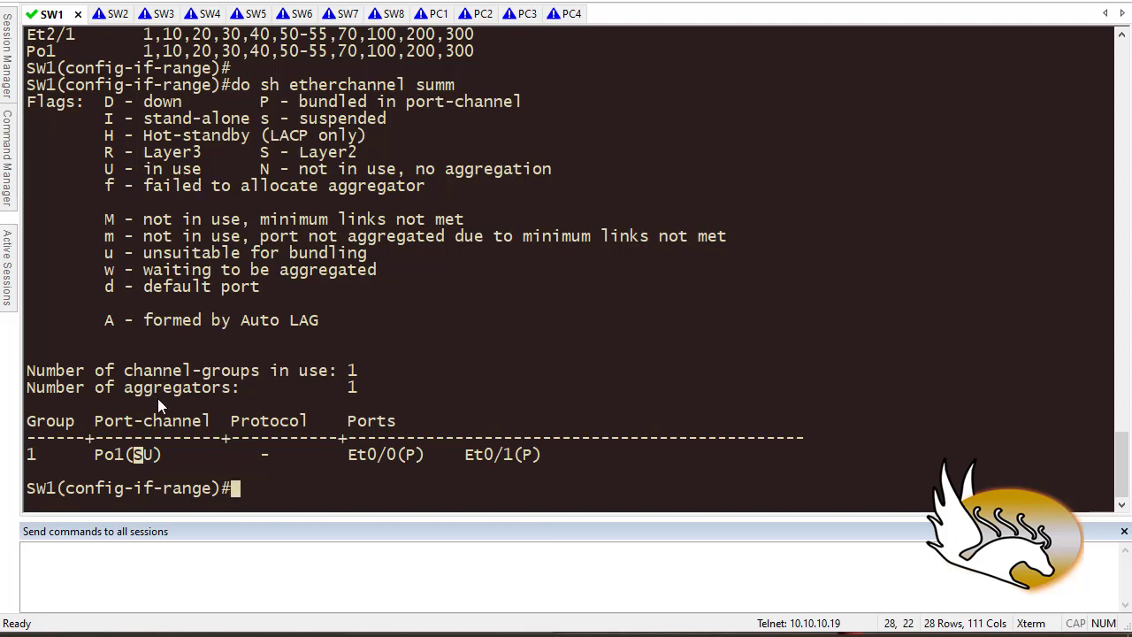
{"action": "left_click_drag", "start_coordinate": [152, 454], "coordinate": [147, 456]}
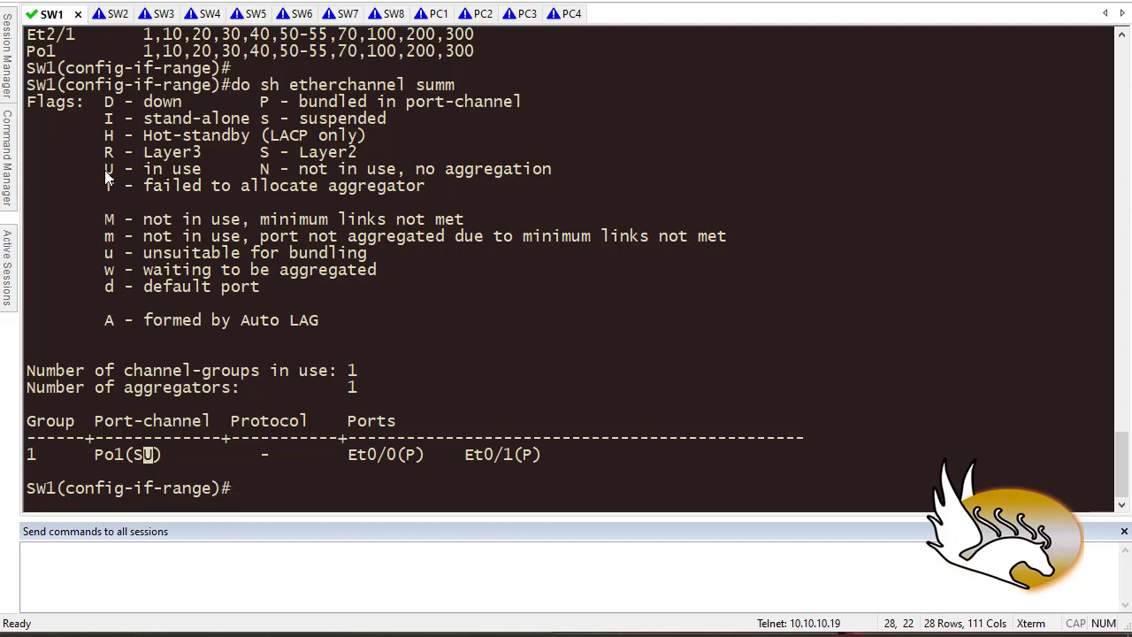
{"action": "left_click_drag", "start_coordinate": [99, 169], "coordinate": [221, 173]}
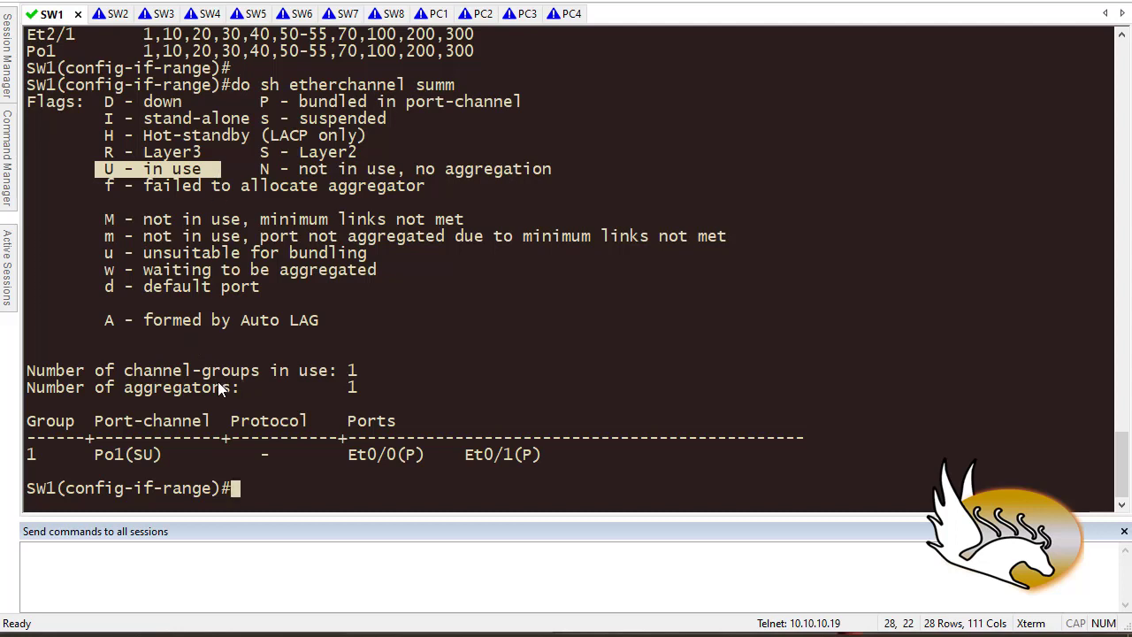
{"action": "left_click_drag", "start_coordinate": [153, 455], "coordinate": [140, 455]}
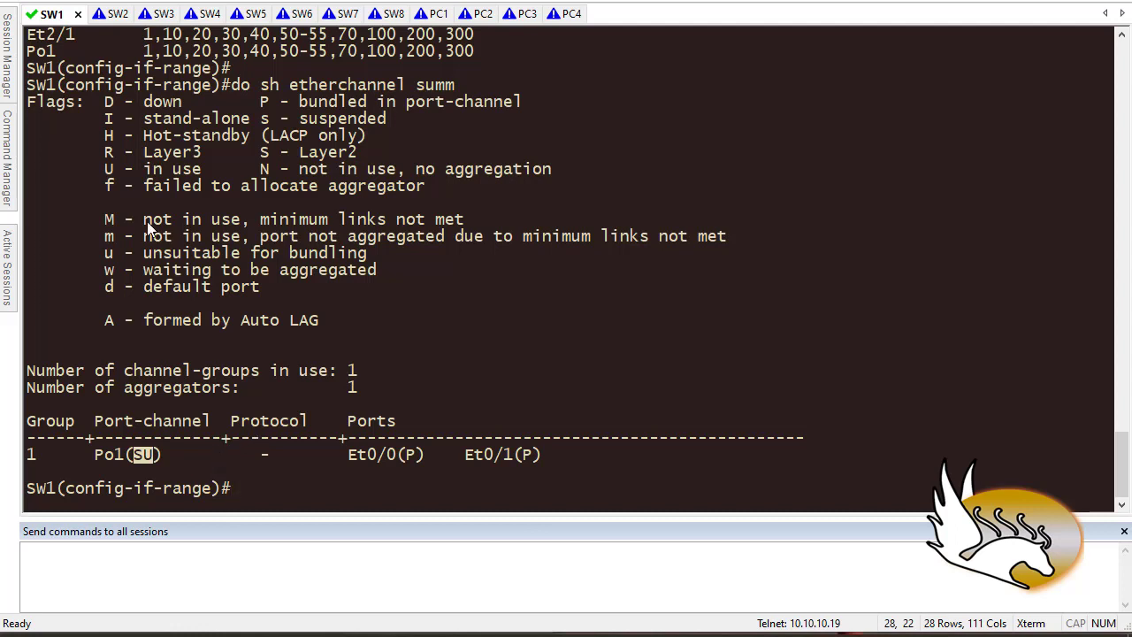
Switch to the SW2 session, enter privileged EXEC mode and display its CDP neighbors with "sh cdp nei"
{"action": "left_click", "coordinate": [115, 14]}
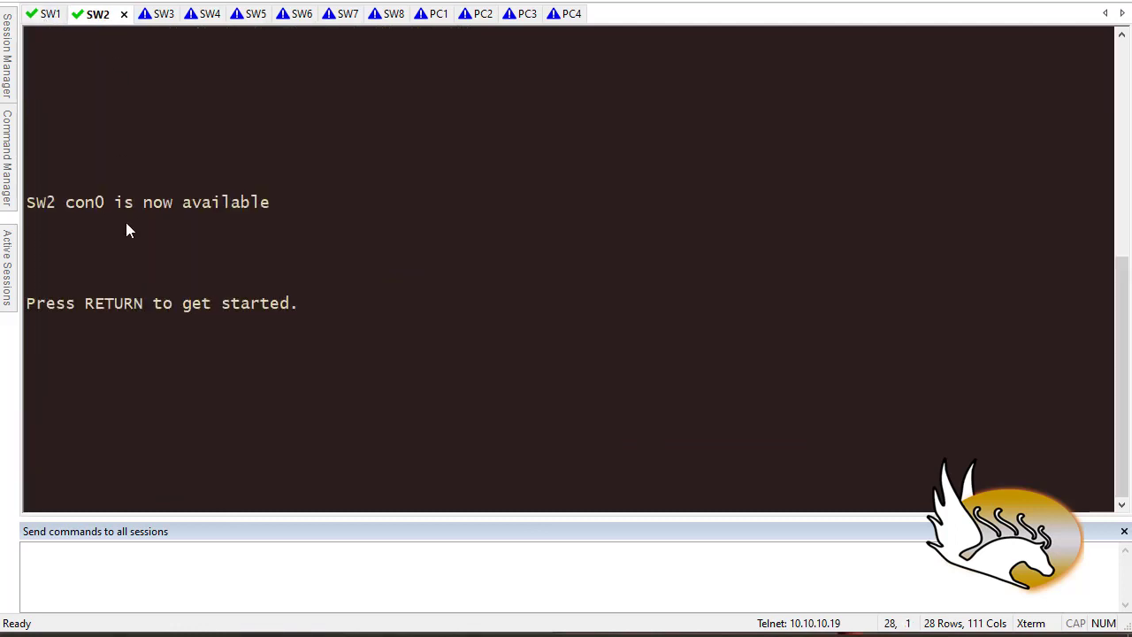
{"action": "key", "text": "Return"}
{"action": "key", "text": "Return"}
{"action": "key", "text": "Return"}
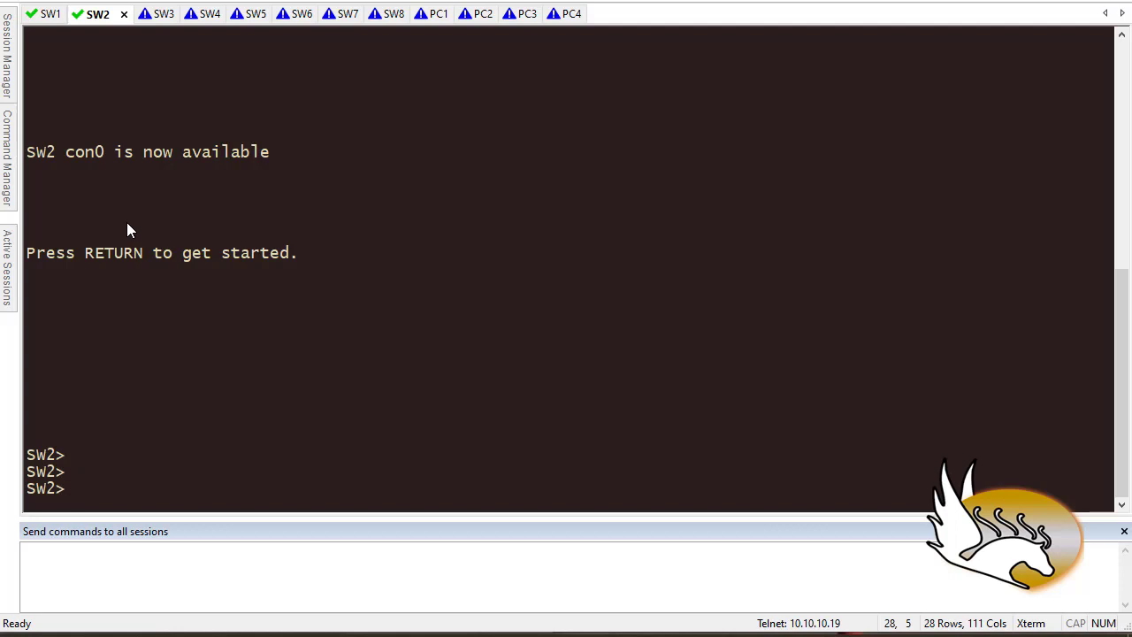
{"action": "type", "text": "co"}
{"action": "key", "text": "BackSpace"}
{"action": "key", "text": "BackSpace"}
{"action": "type", "text": "en"}
{"action": "key", "text": "Return"}
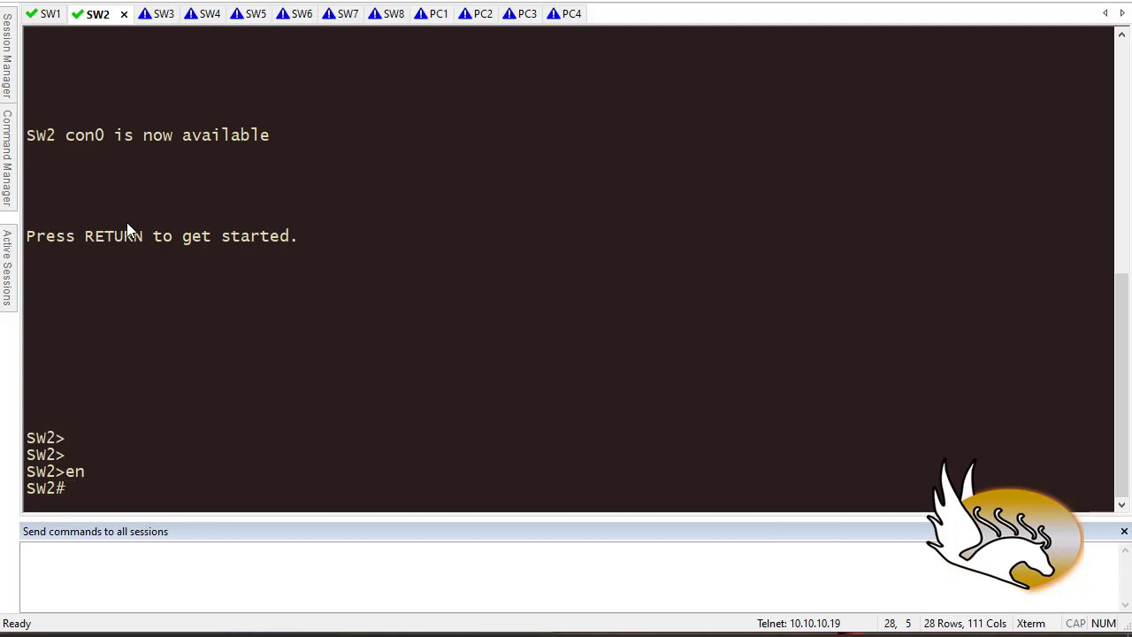
{"action": "type", "text": "sh cdp nei"}
{"action": "key", "text": "Return"}
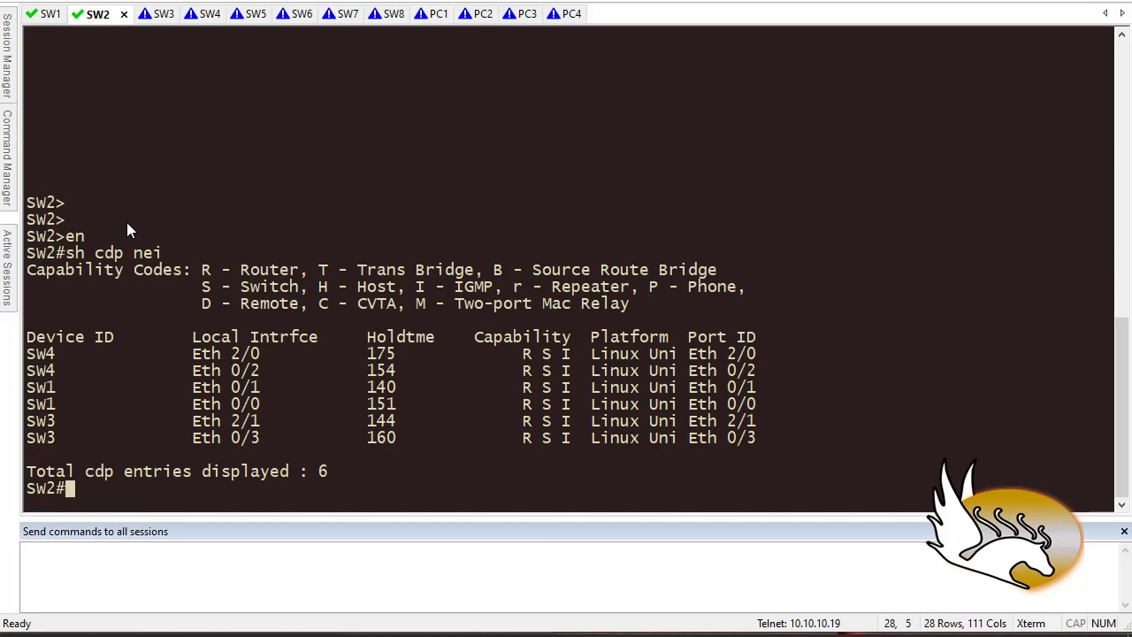
Enter global configuration mode on SW2 and assign interface range e0/0-1 to channel-group 1 with mode on
{"action": "type", "text": "conf t"}
{"action": "key", "text": "Return"}
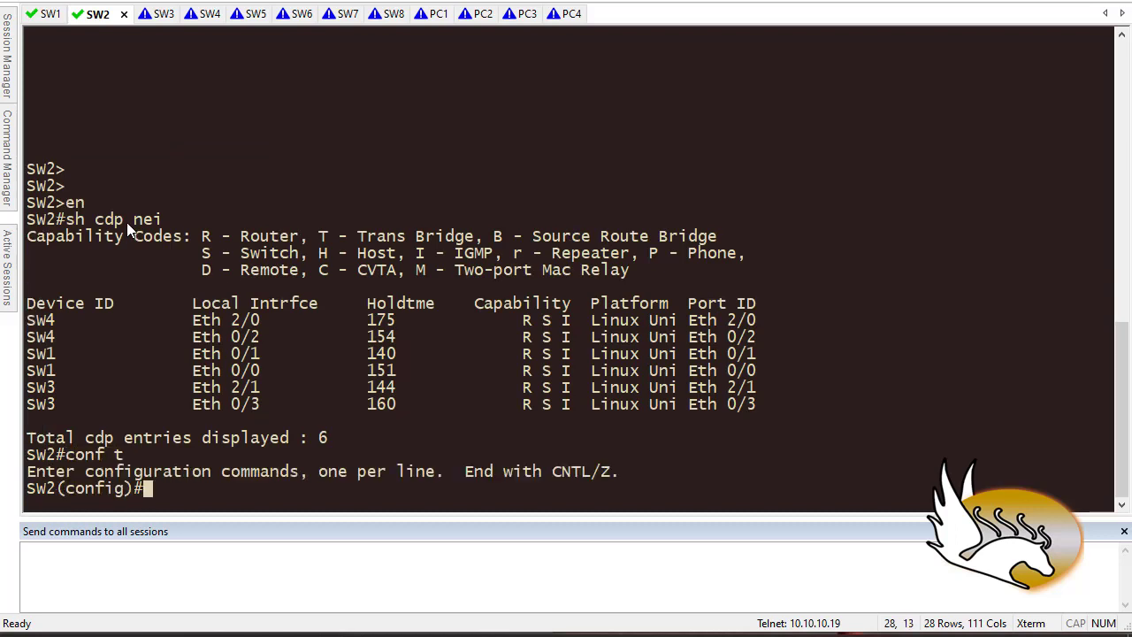
{"action": "type", "text": "int rang "}
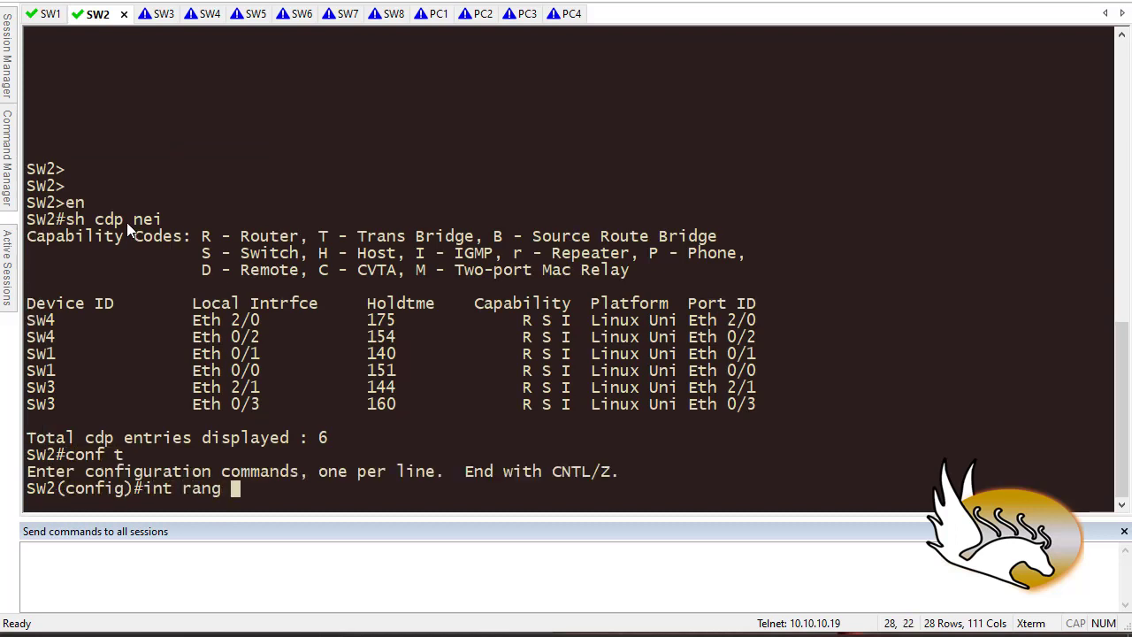
{"action": "type", "text": "e0/0-1"}
{"action": "key", "text": "Return"}
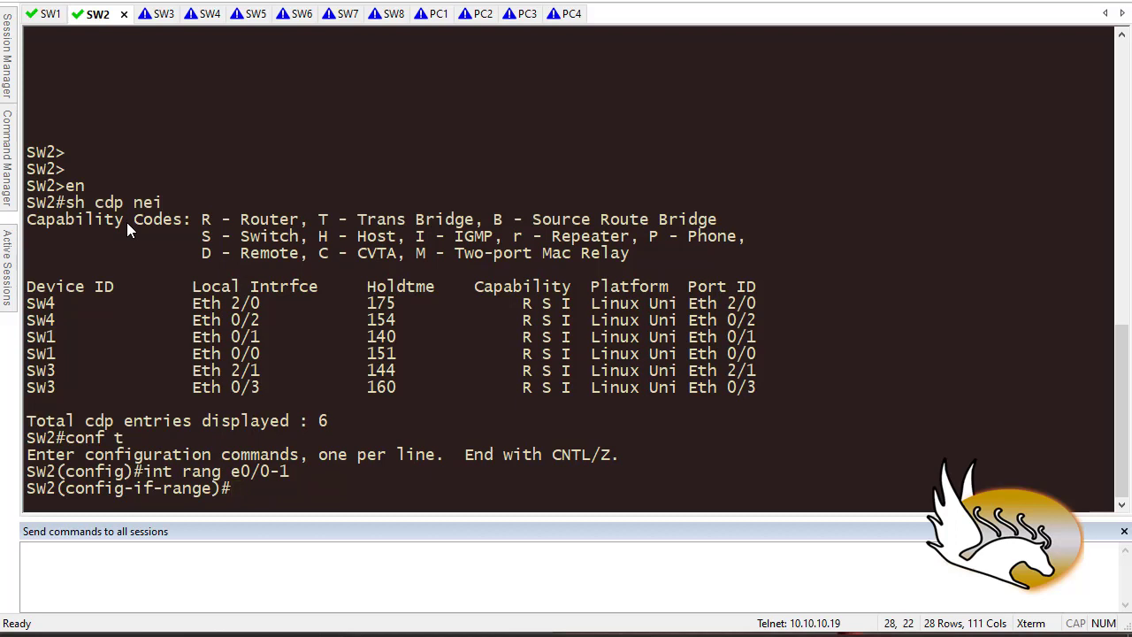
{"action": "type", "text": "channel-g "}
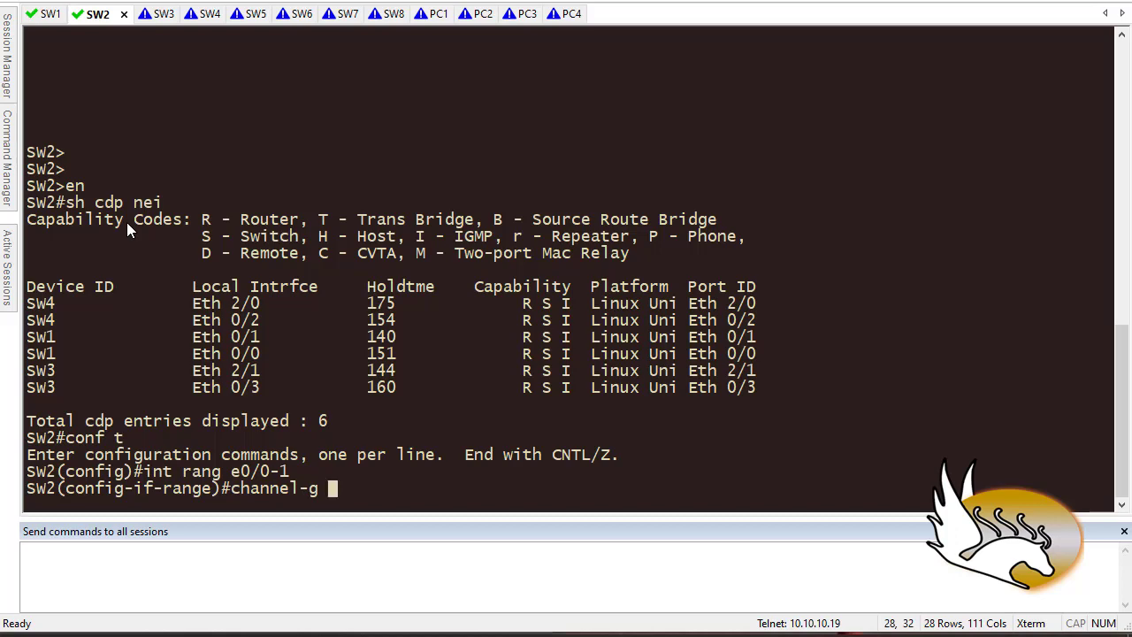
{"action": "type", "text": "1 mode on"}
{"action": "key", "text": "Return"}
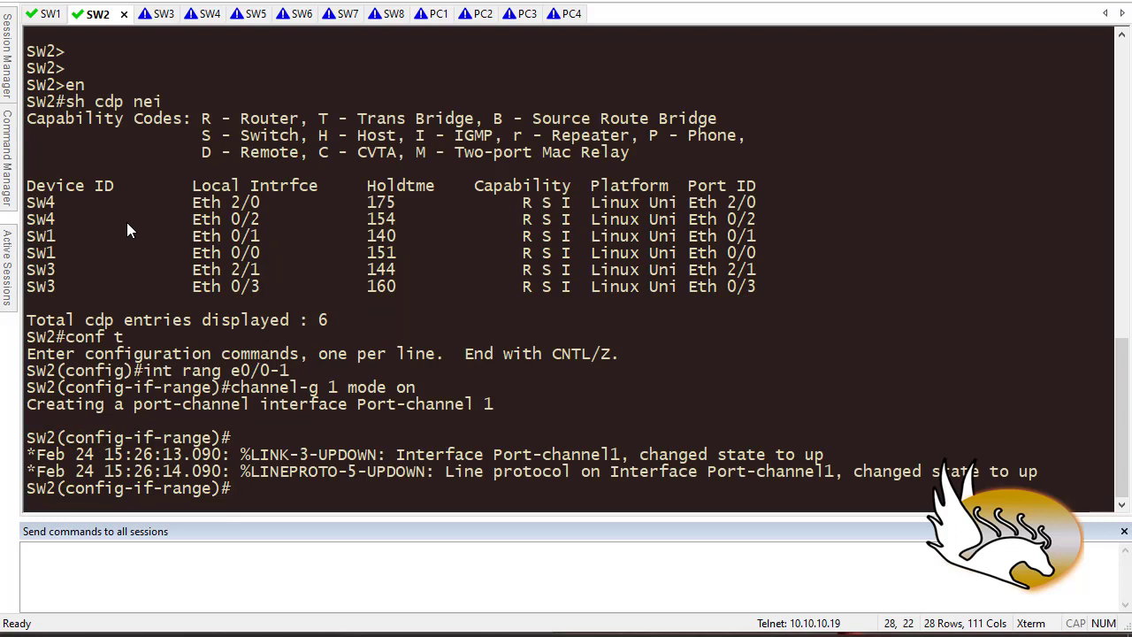
{"action": "key", "text": "Return"}
{"action": "key", "text": "Return"}
{"action": "key", "text": "Return"}
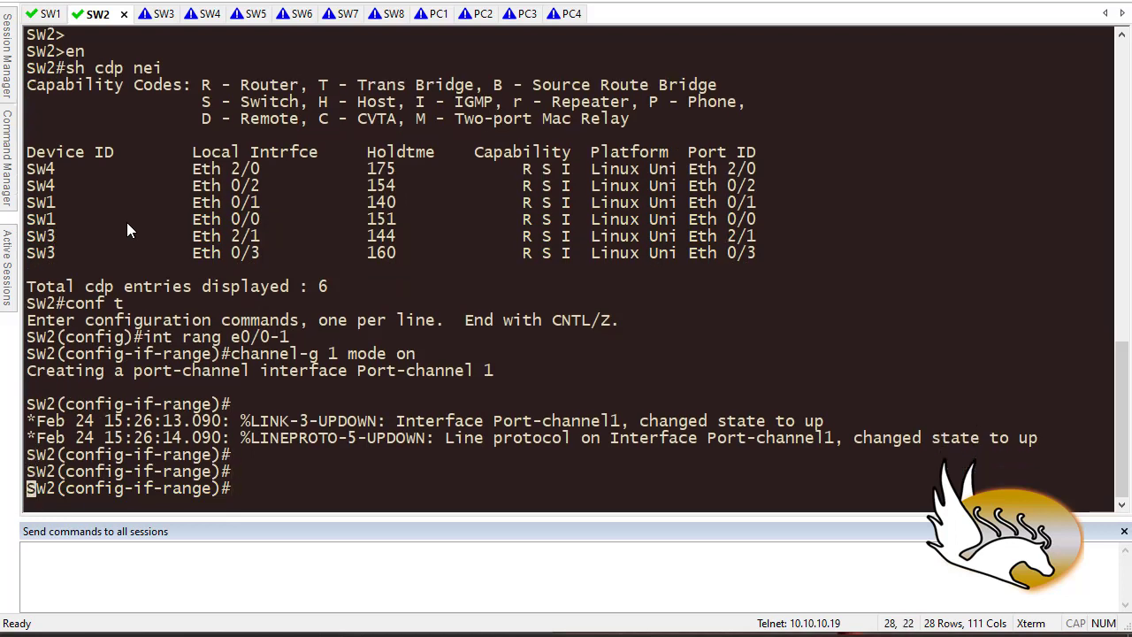
Display SW2's EtherChannel summary with "do sh etherchann sum" and highlight the member ports and the Po1 status flags
{"action": "type", "text": "do sh e"}
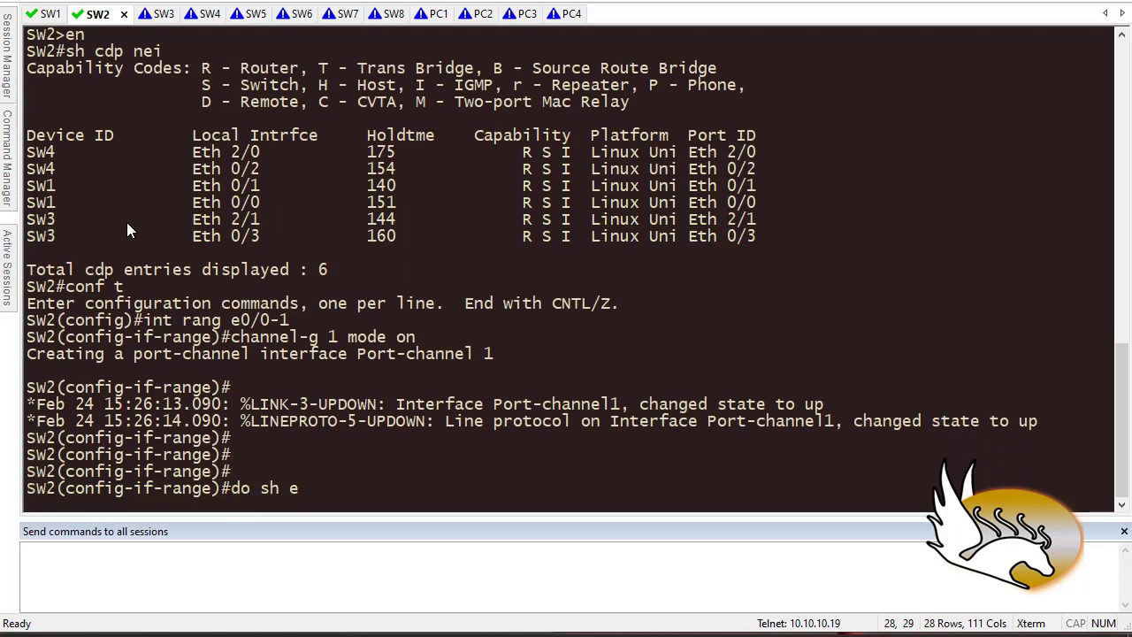
{"action": "type", "text": "therchann sum"}
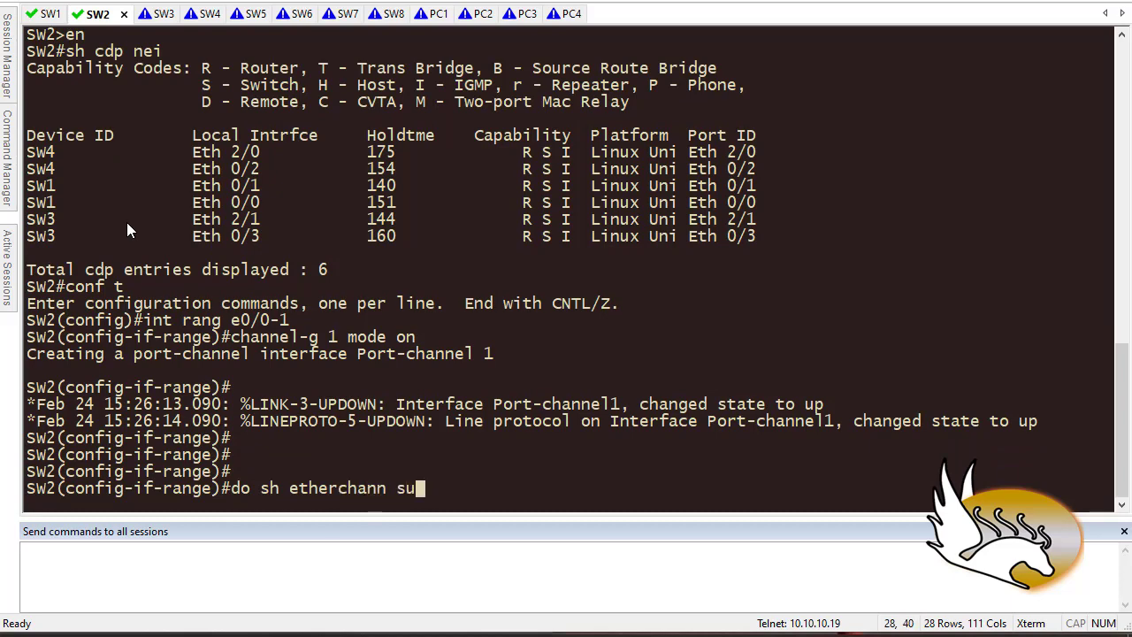
{"action": "key", "text": "Return"}
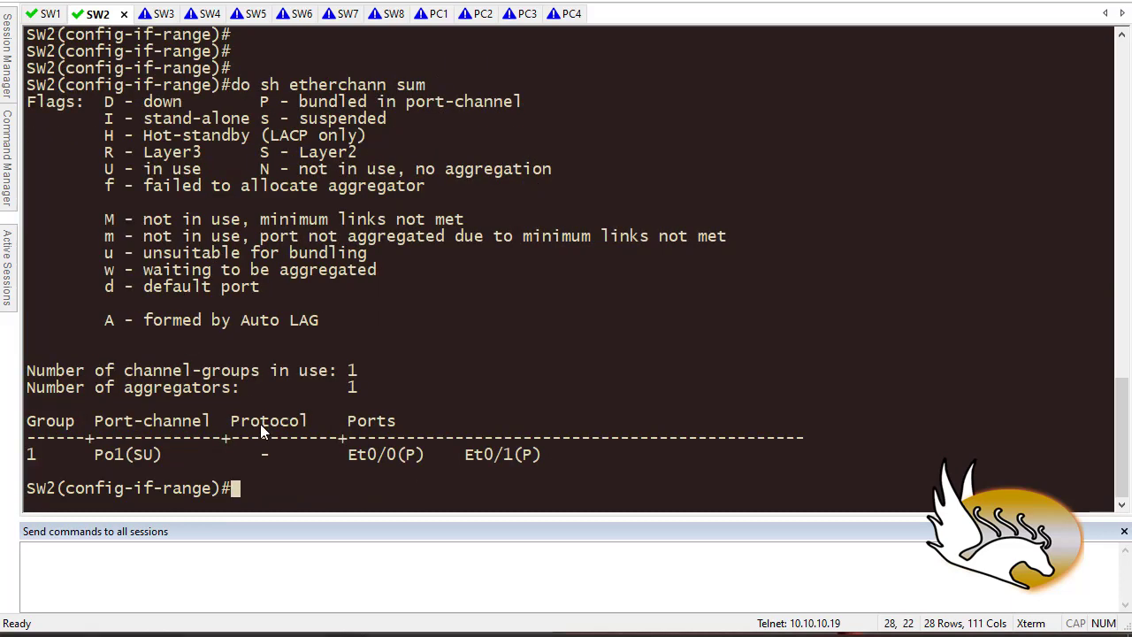
{"action": "left_click_drag", "start_coordinate": [354, 456], "coordinate": [543, 459]}
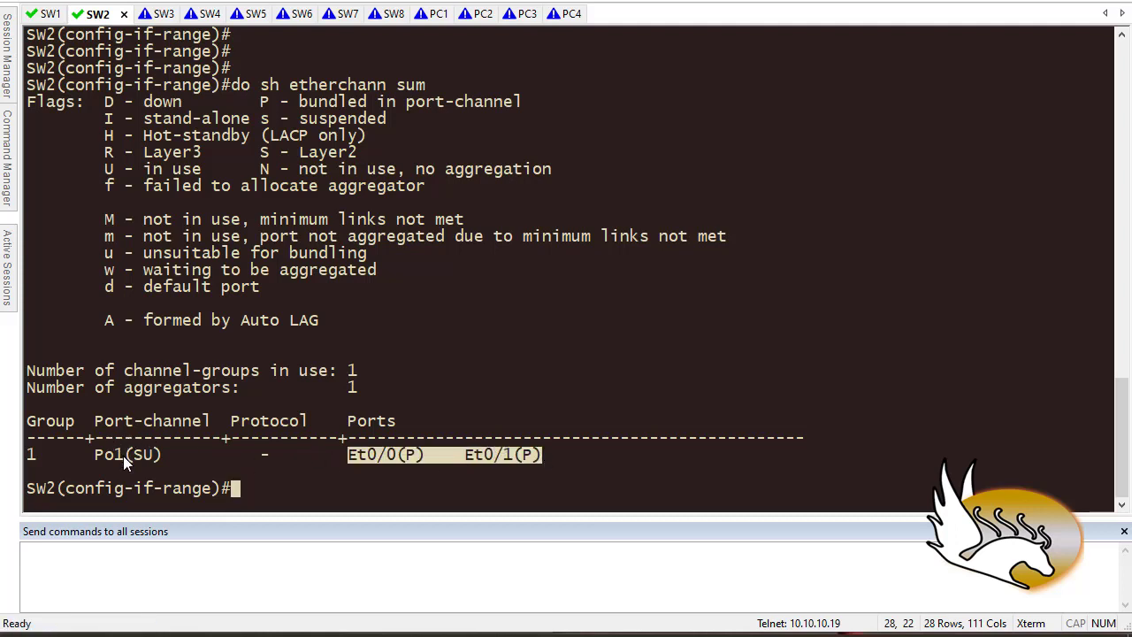
{"action": "left_click_drag", "start_coordinate": [135, 456], "coordinate": [153, 457]}
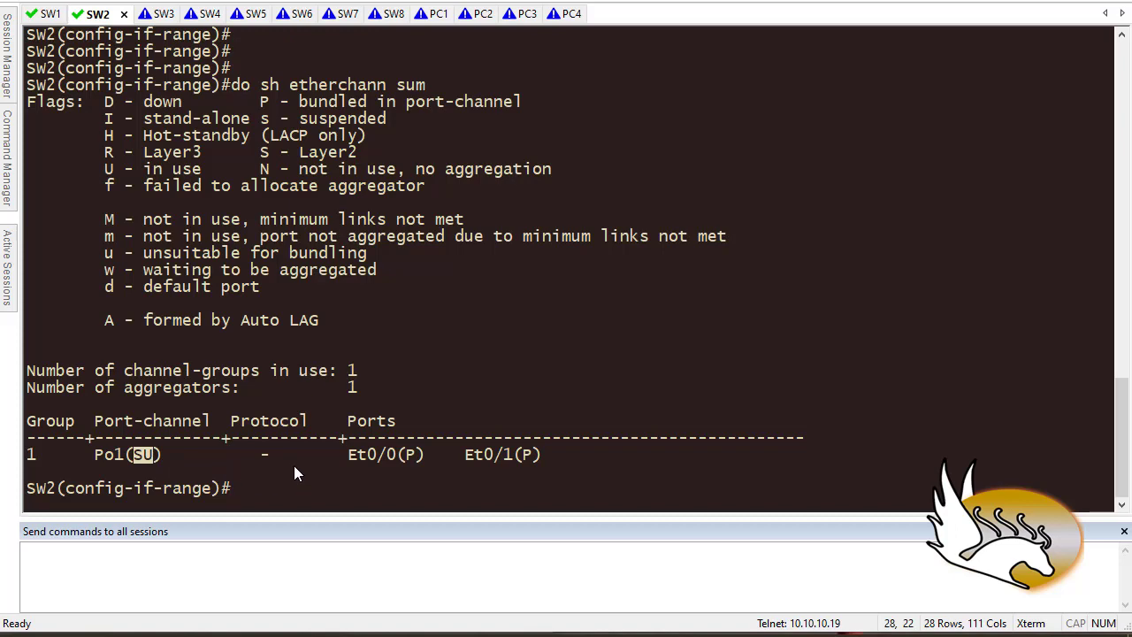
{"action": "key", "text": "Return"}
{"action": "key", "text": "Return"}
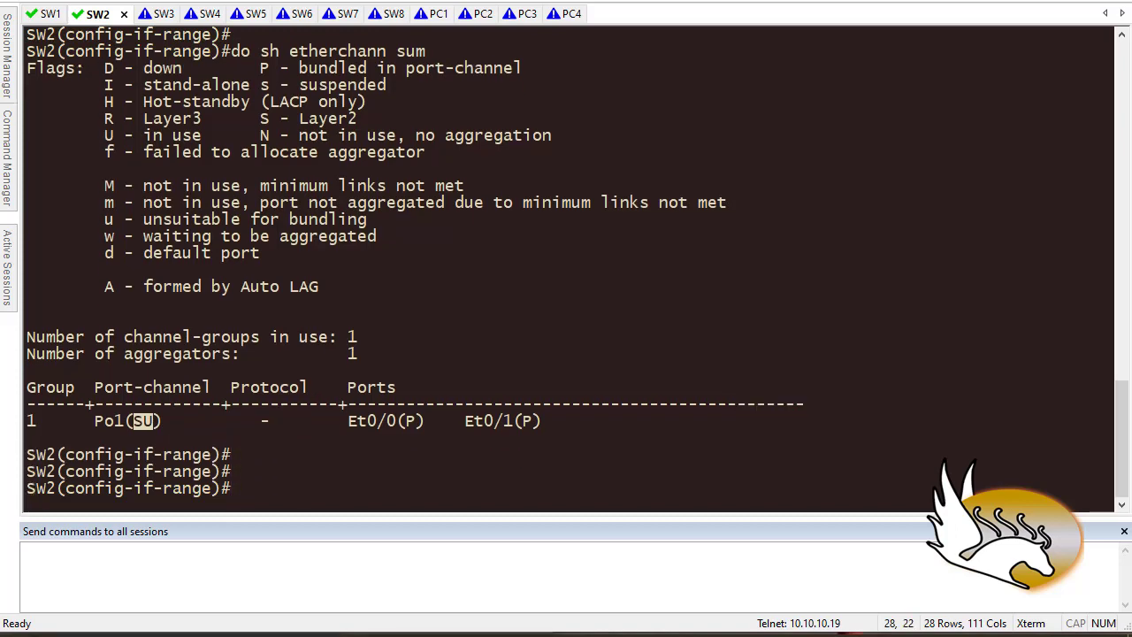
Display SW2's interface summary with "do sh ip int bri" and examine the Port-channel1 entry
{"action": "type", "text": "do sh ip int bri"}
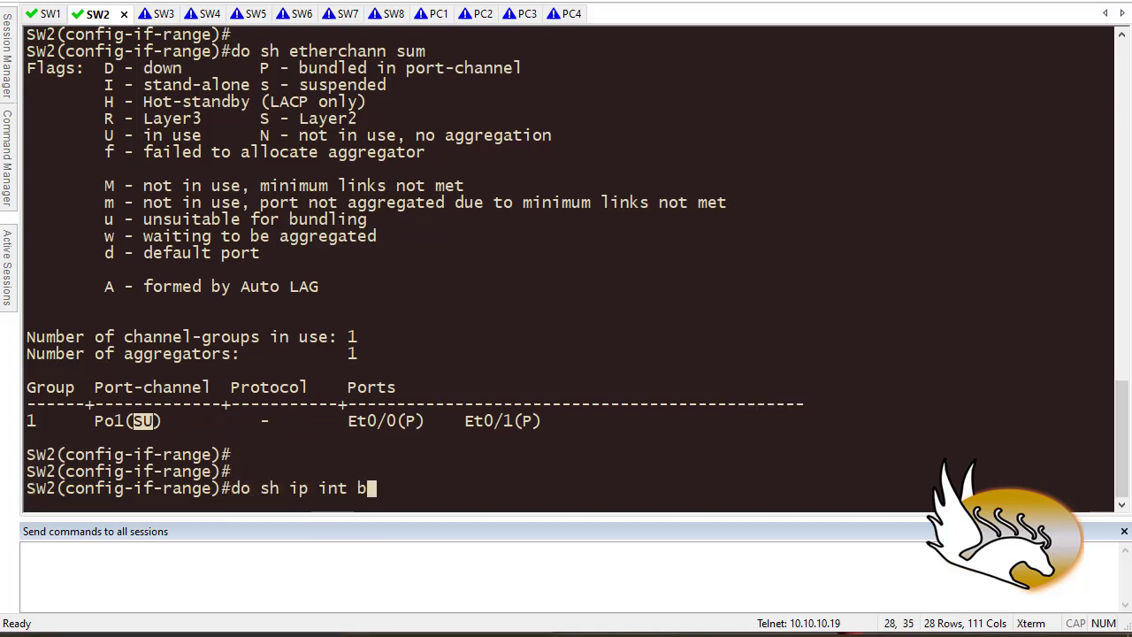
{"action": "key", "text": "Return"}
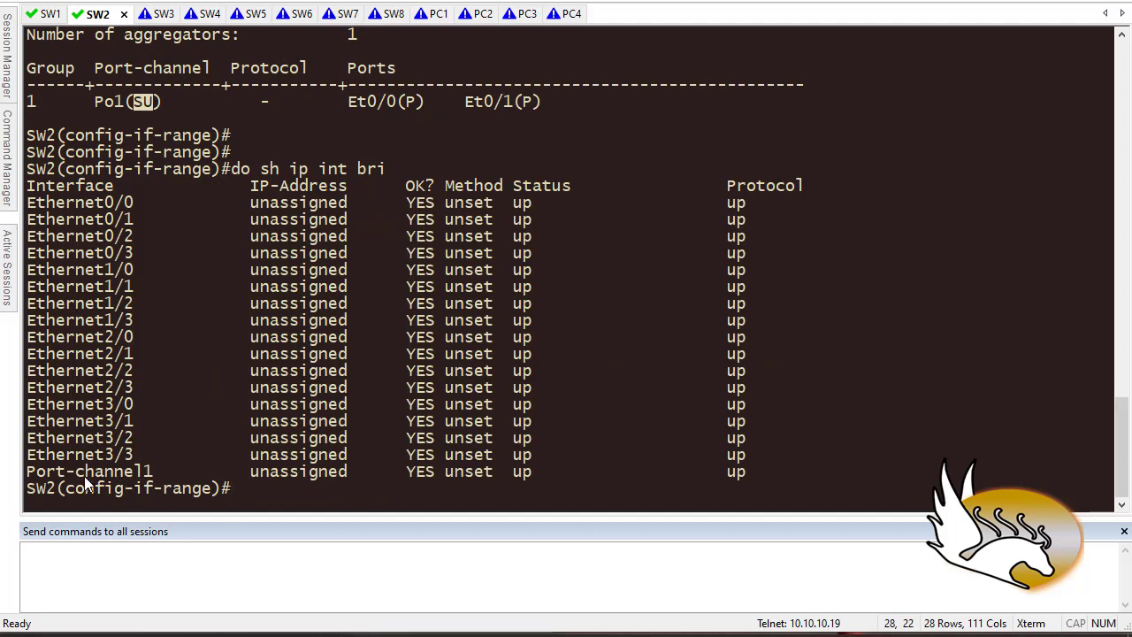
{"action": "left_click_drag", "start_coordinate": [39, 478], "coordinate": [343, 461]}
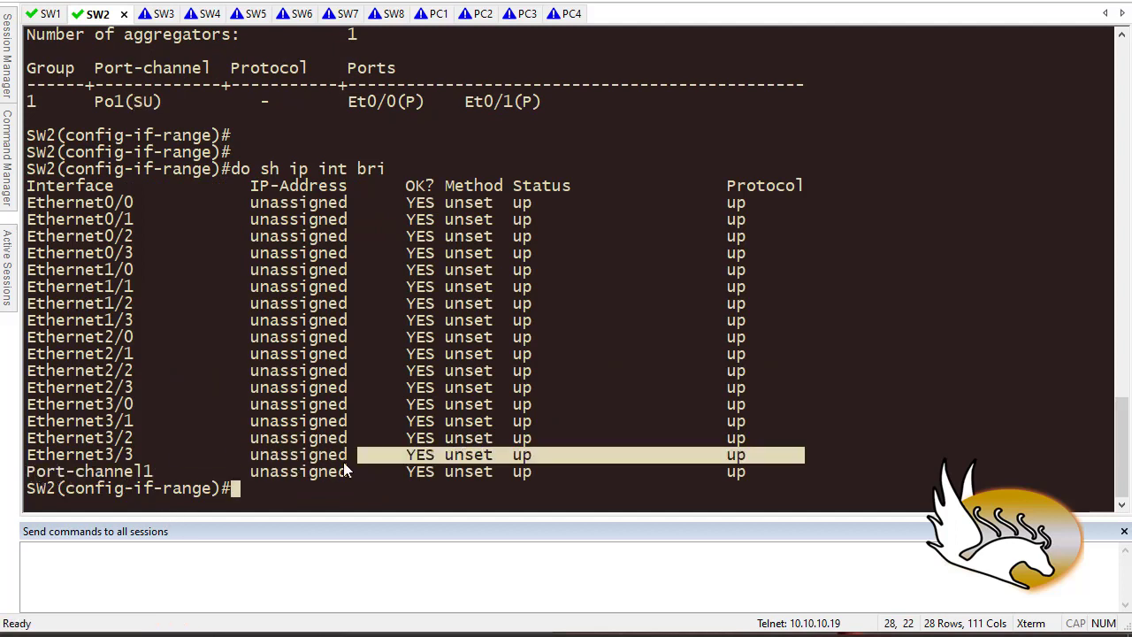
{"action": "left_click", "coordinate": [278, 478]}
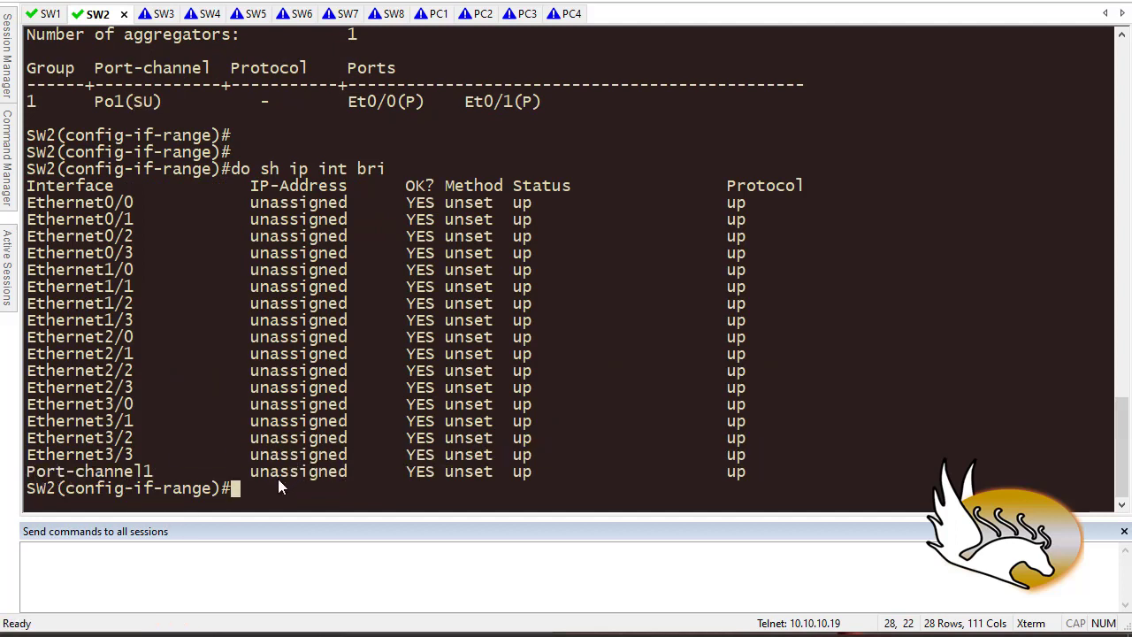
Leave interface range configuration on SW2 and return to privileged EXEC mode with "end"
{"action": "type", "text": "end"}
{"action": "key", "text": "Return"}
{"action": "key", "text": "Return"}
{"action": "key", "text": "Return"}
{"action": "key", "text": "Return"}
{"action": "key", "text": "Return"}
{"action": "key", "text": "Return"}
Consult the command help for "sh etherch summary" and for the "sh etherch" options on SW2
{"action": "type", "text": "s"}
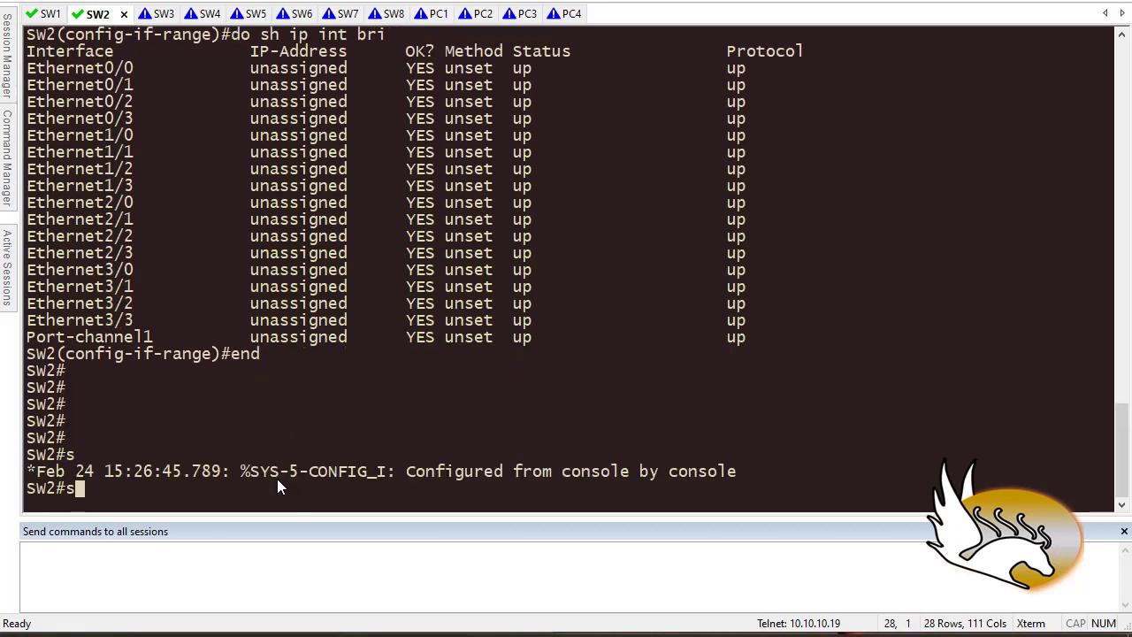
{"action": "type", "text": "h etherc"}
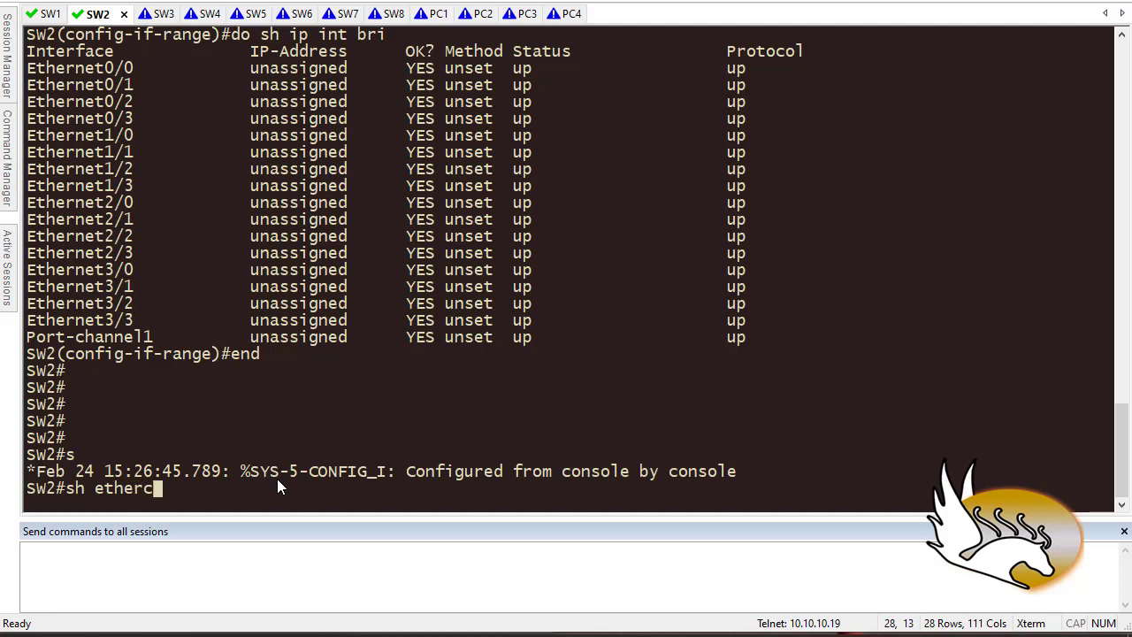
{"action": "type", "text": "h summ"}
{"action": "key", "text": "Tab"}
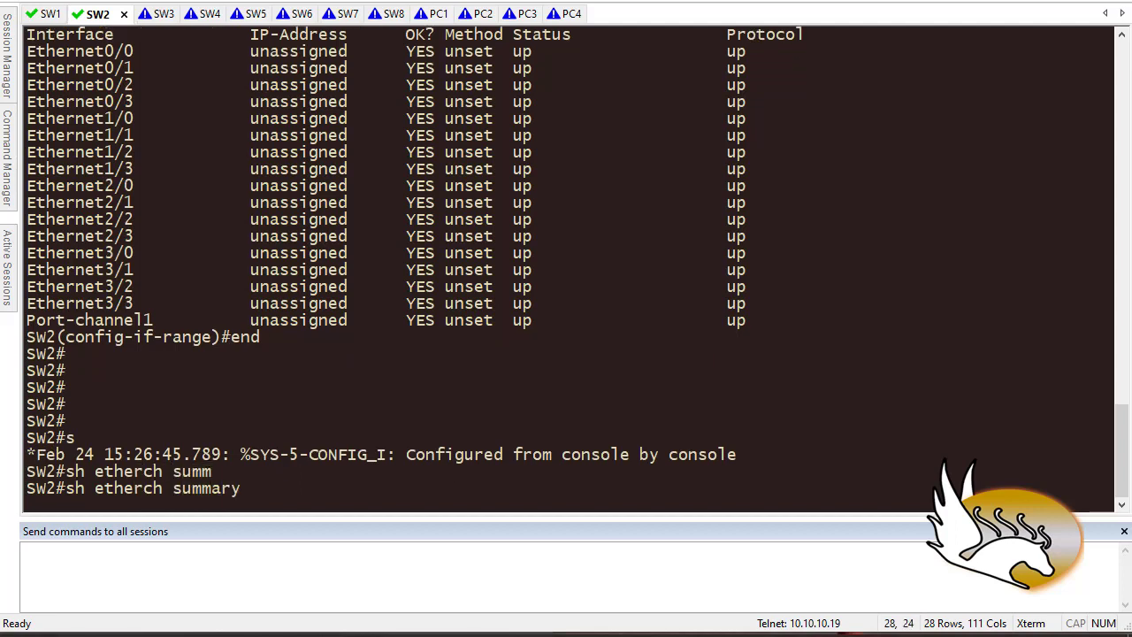
{"action": "type", "text": "?"}
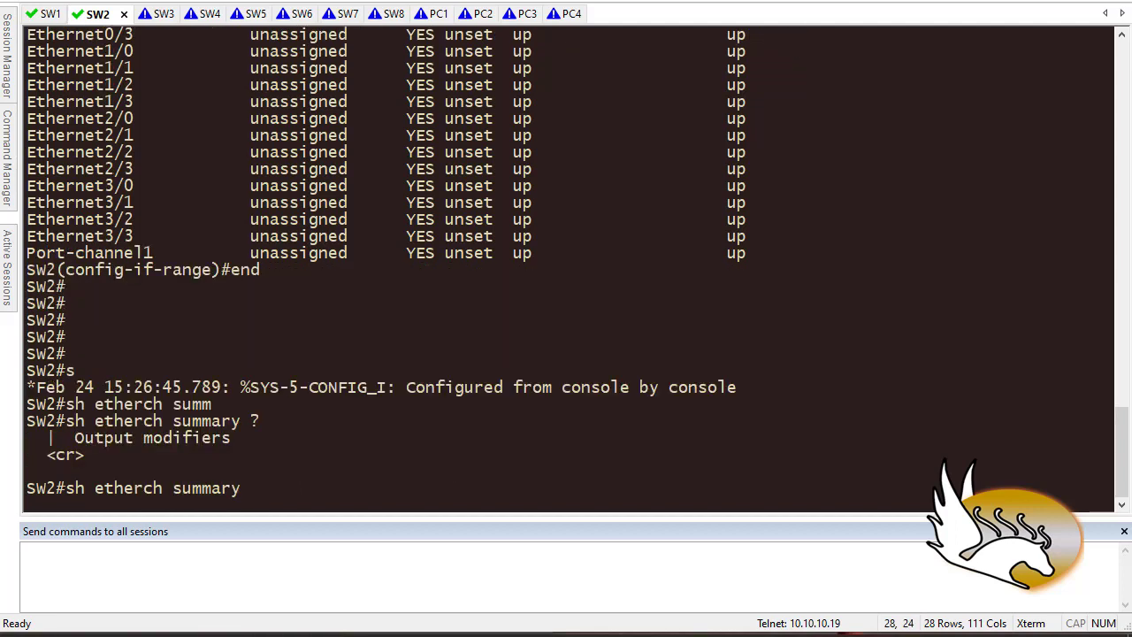
{"action": "key", "text": "BackSpace"}
{"action": "key", "text": "BackSpace"}
{"action": "key", "text": "BackSpace"}
{"action": "key", "text": "BackSpace"}
{"action": "key", "text": "BackSpace"}
{"action": "key", "text": "BackSpace"}
{"action": "key", "text": "BackSpace"}
{"action": "key", "text": "BackSpace"}
{"action": "type", "text": "?"}
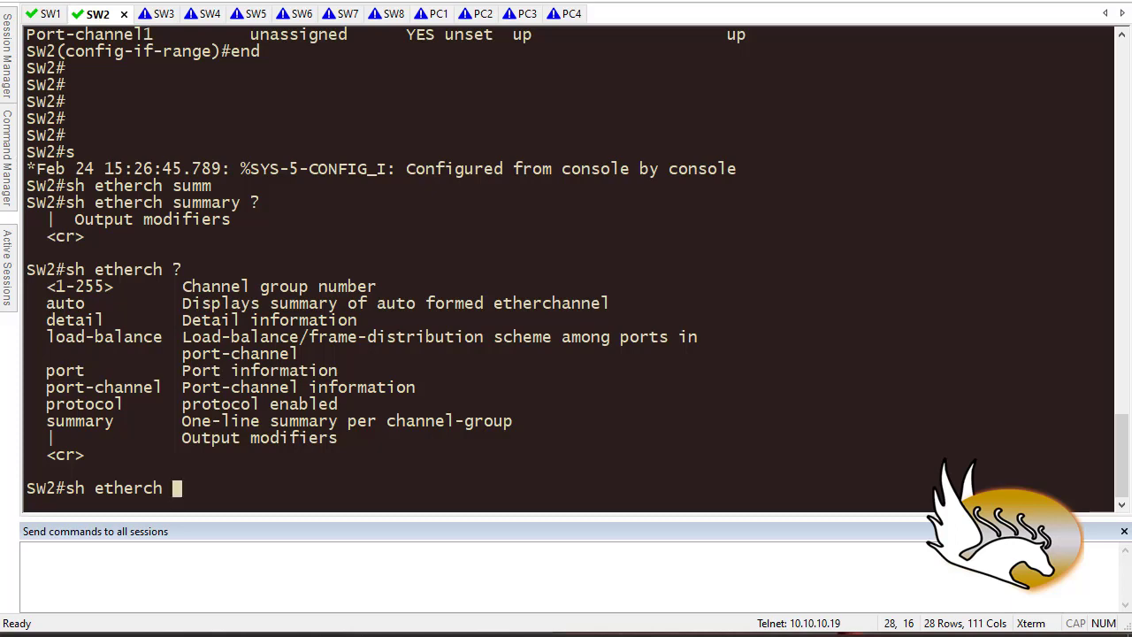
Display SW2's EtherChannel load-balancing configuration with "sh etherch load-balance"
{"action": "type", "text": "loa"}
{"action": "key", "text": "Tab"}
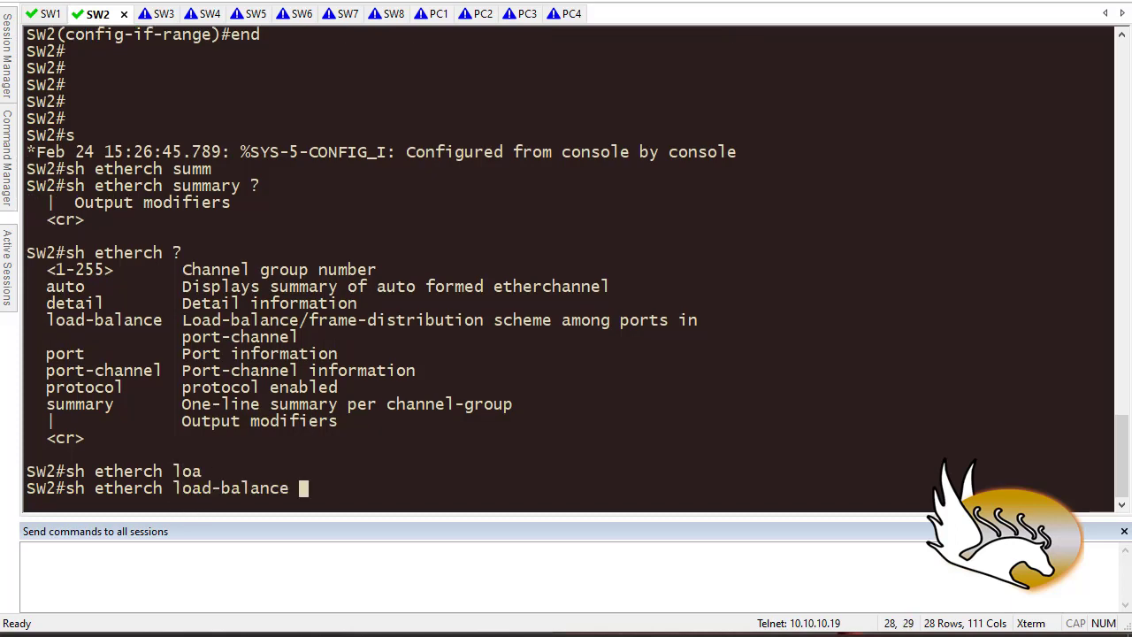
{"action": "key", "text": "Return"}
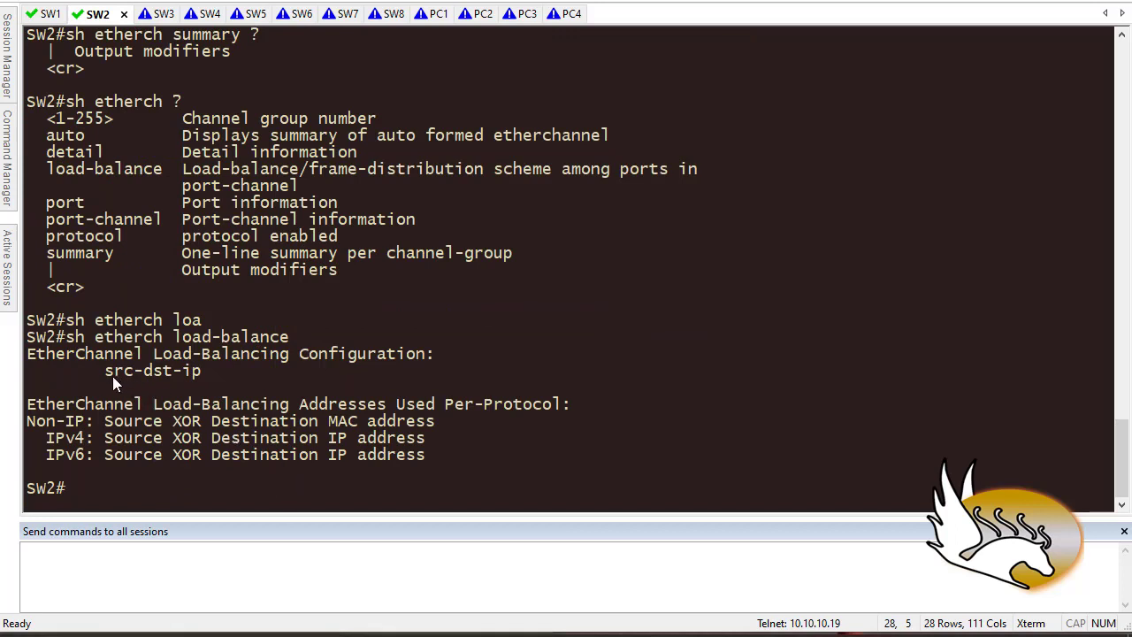
Highlight the src-dst-ip load-balancing method in SW2's output and enter global configuration mode with "conf t"
{"action": "left_click_drag", "start_coordinate": [113, 376], "coordinate": [202, 371]}
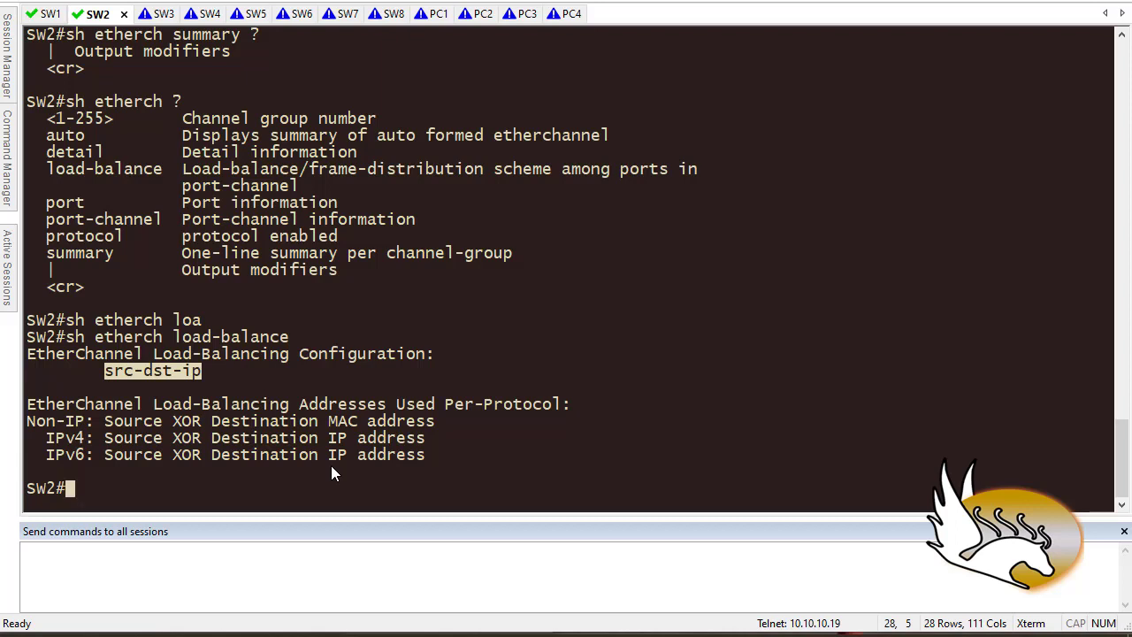
{"action": "type", "text": "conf t"}
{"action": "key", "text": "Return"}
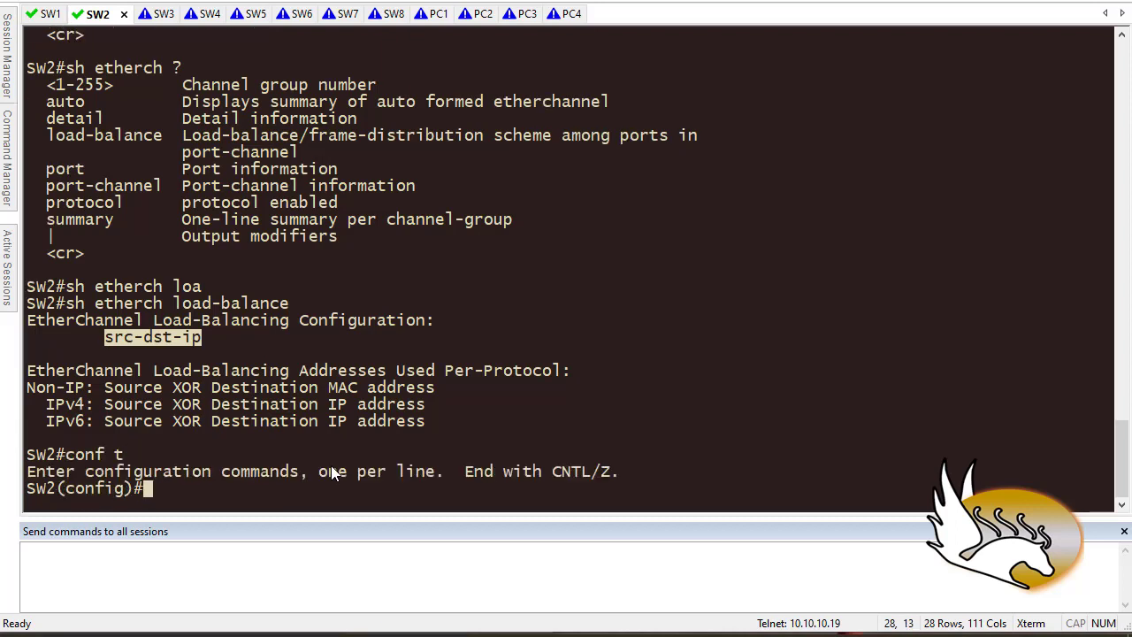
{"action": "key", "text": "Return"}
{"action": "key", "text": "Return"}
{"action": "key", "text": "Return"}
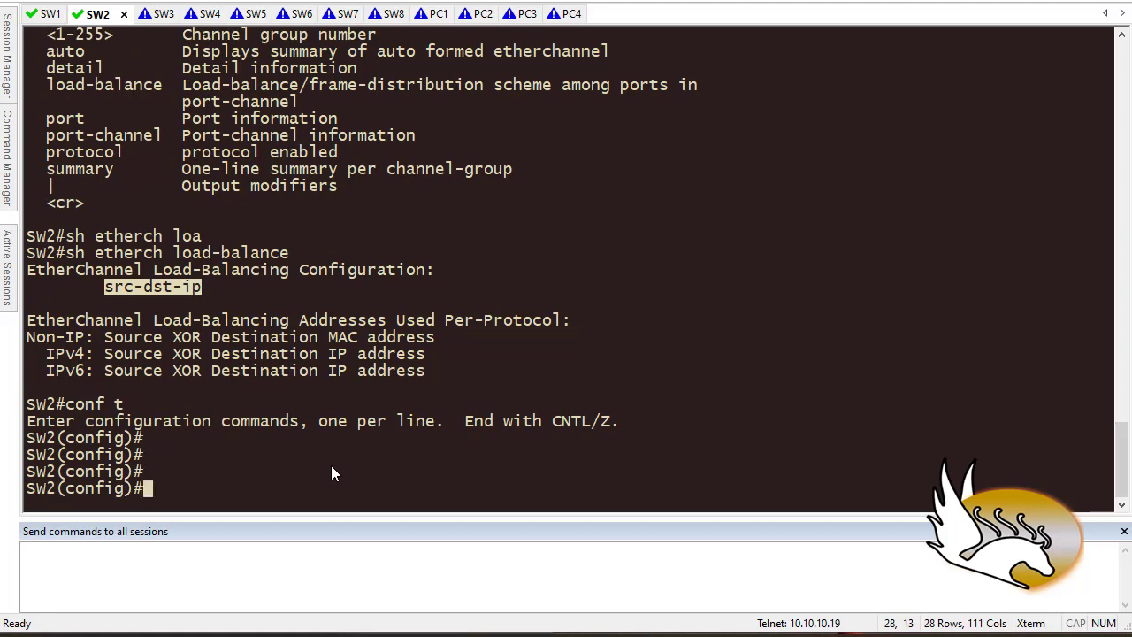
Consult the command help for "port-channel load-balance" on SW2, then clear the unfinished command from the prompt
{"action": "type", "text": "port"}
{"action": "key", "text": "Tab"}
{"action": "type", "text": "ch"}
{"action": "key", "text": "Tab"}
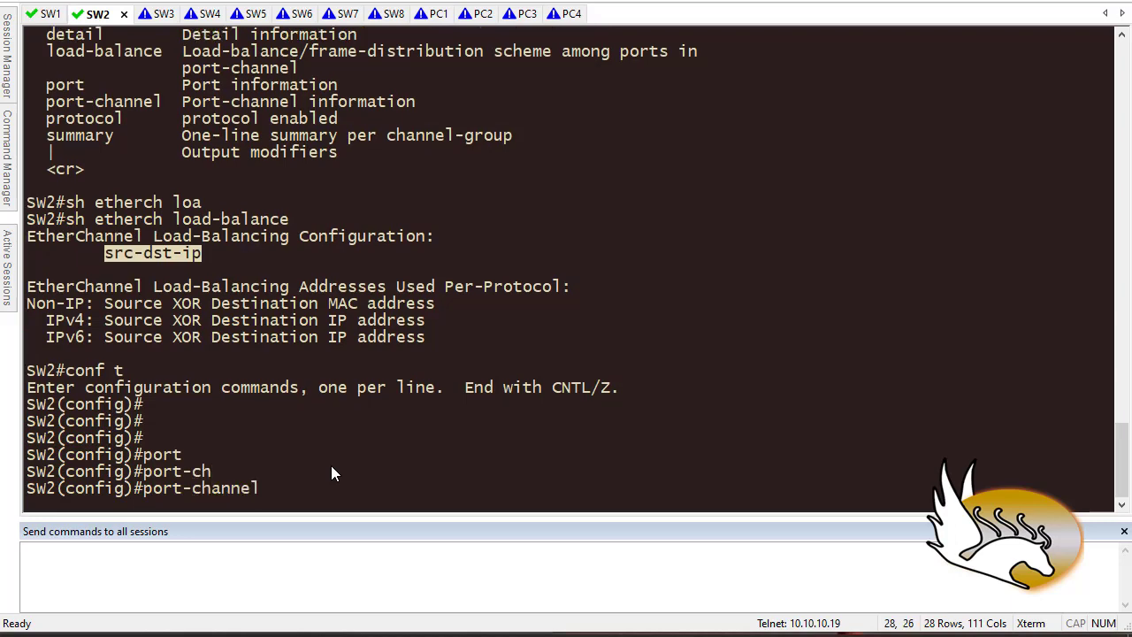
{"action": "type", "text": "loa"}
{"action": "key", "text": "Tab"}
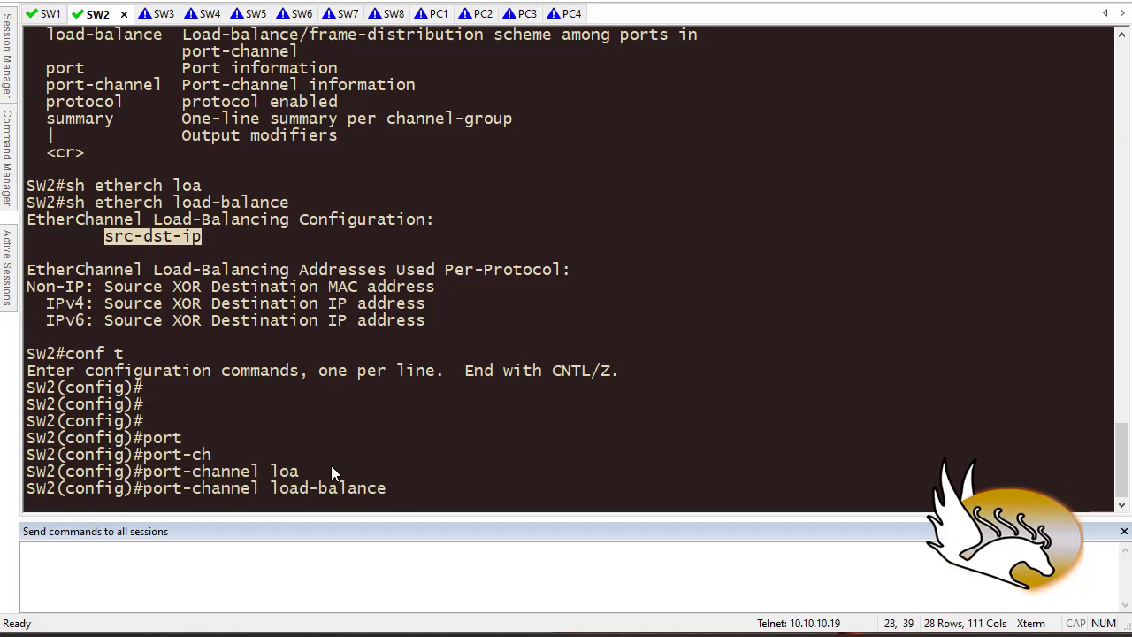
{"action": "type", "text": "?"}
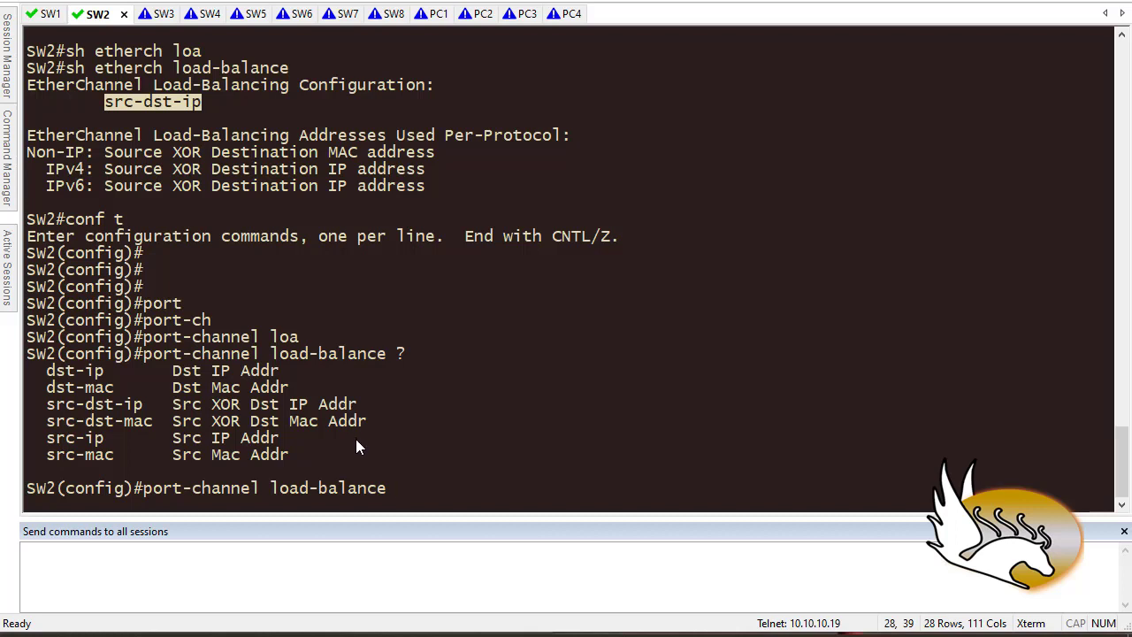
{"action": "key", "text": "ctrl+u"}
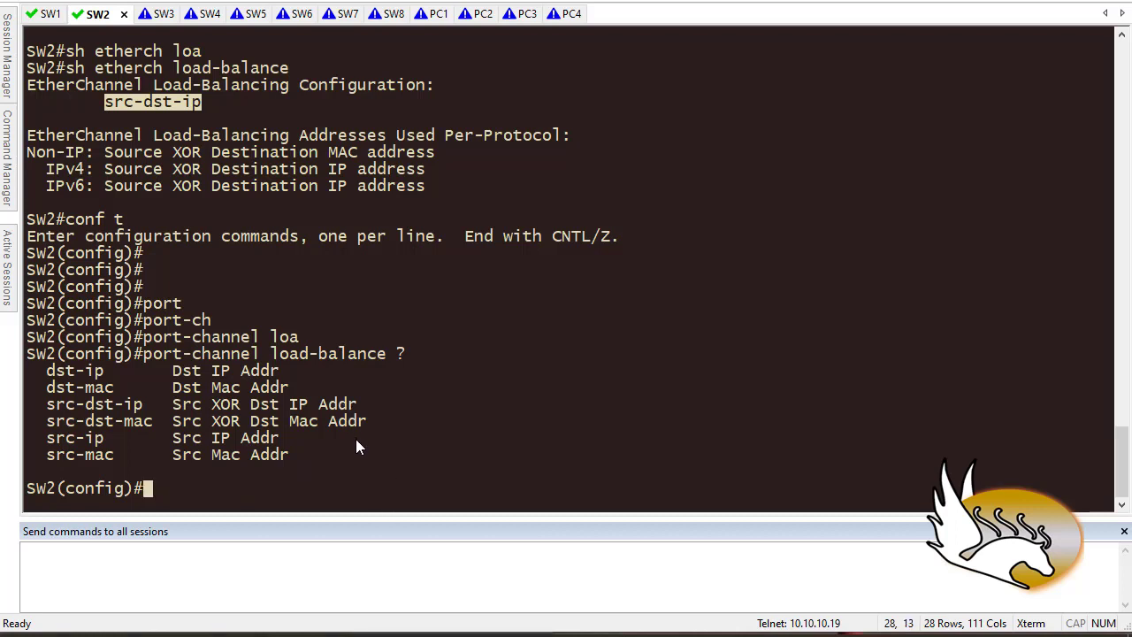